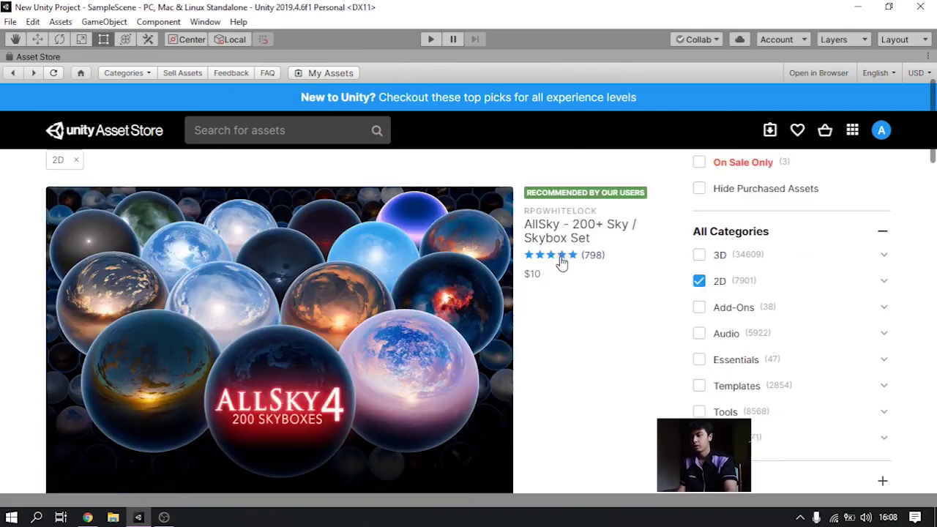
- Open the free Sunny Land asset page from the 2D asset listings
scroll(598, 294, "up", 1)
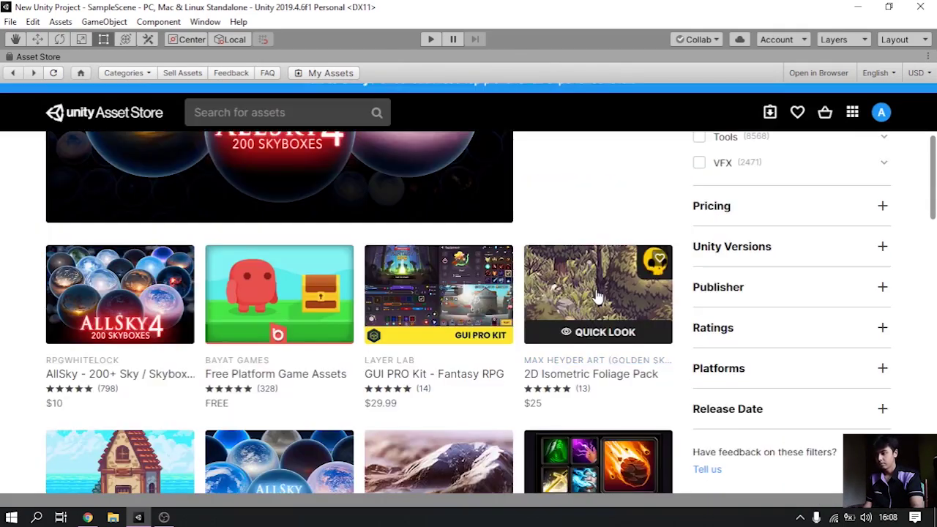
scroll(598, 294, "down", 2)
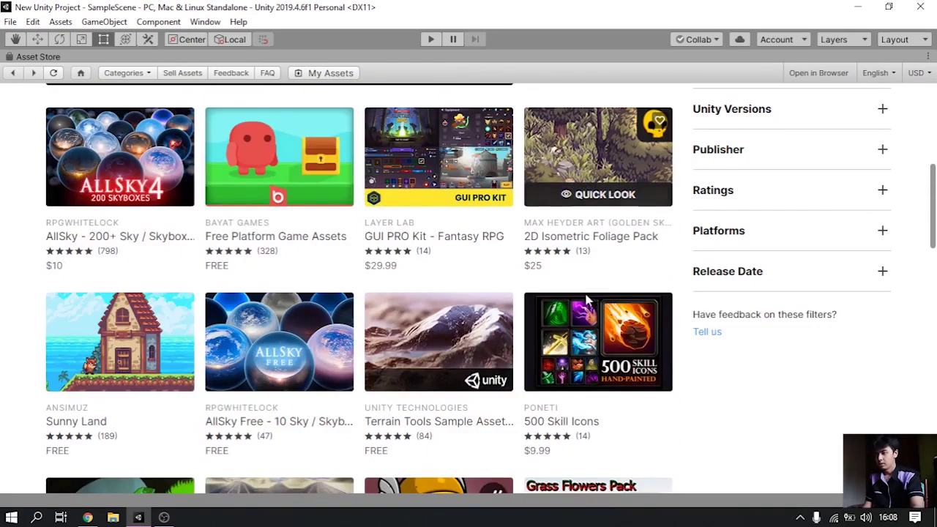
left_click(99, 435)
double_click(628, 257)
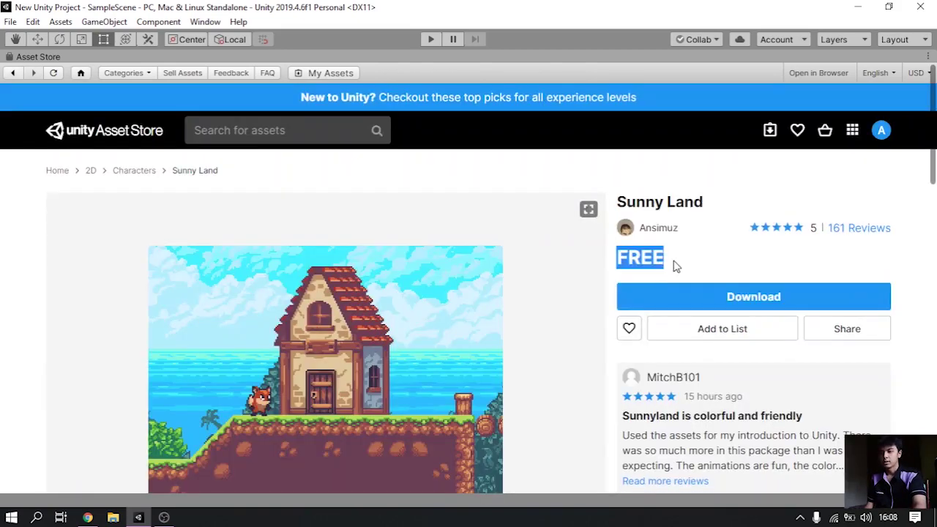
- Review the Sunny Land package details and download the package
scroll(693, 358, "down", 2)
left_click(876, 406)
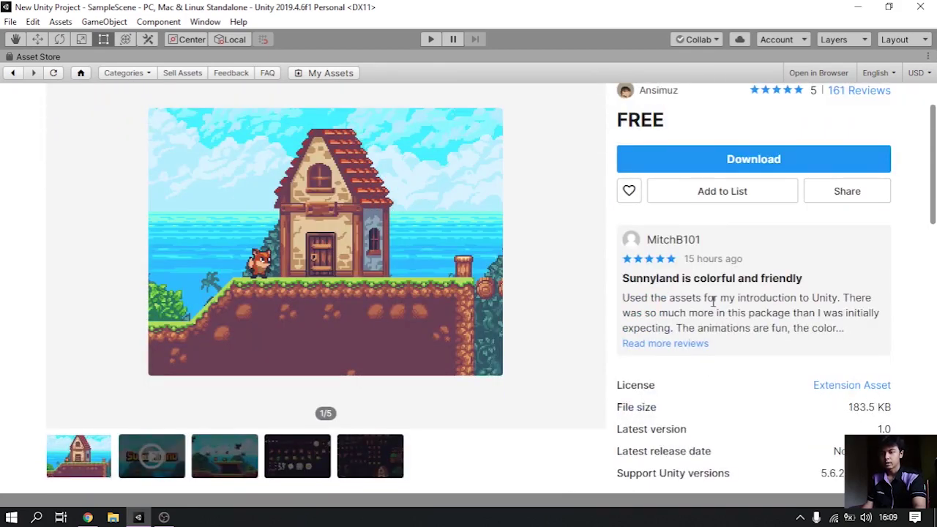
scroll(713, 300, "up", 2)
left_click(739, 302)
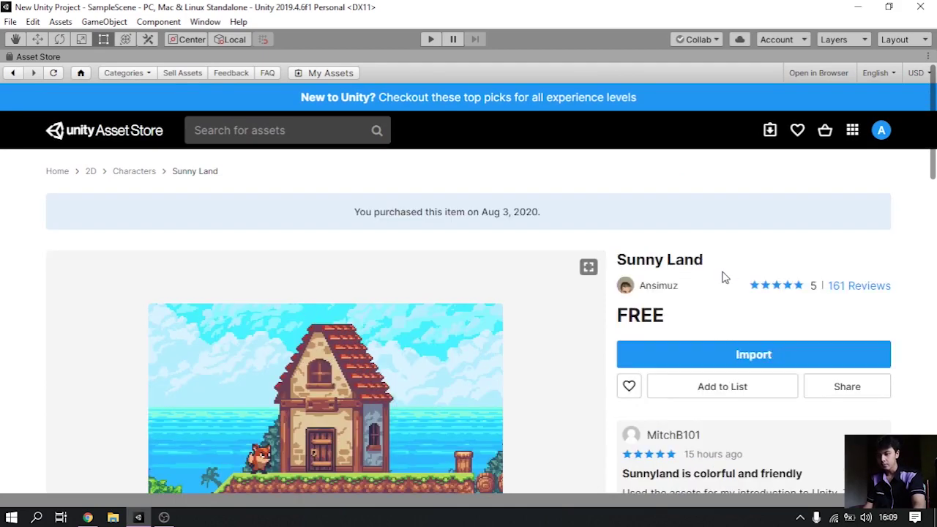
- Import the complete Sunny Land package into the project, keeping all of its files included
left_click(748, 356)
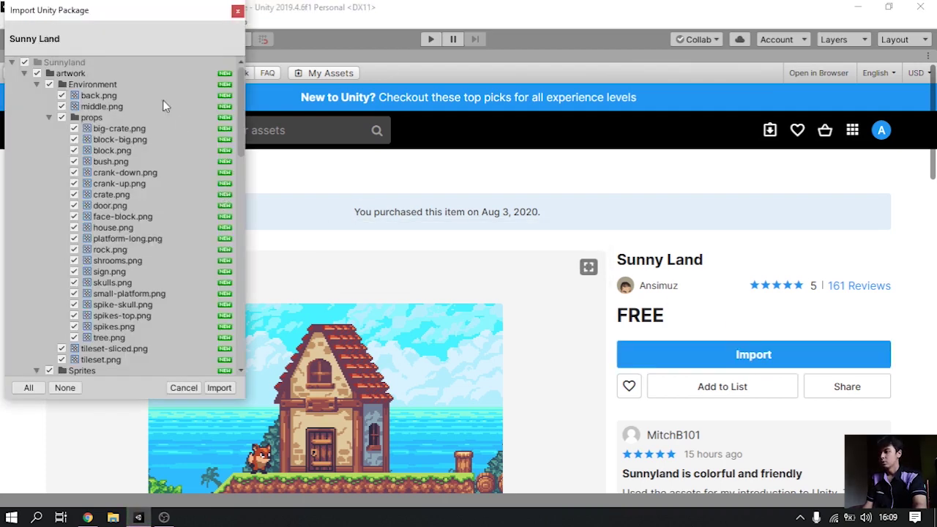
scroll(115, 143, "down", 15)
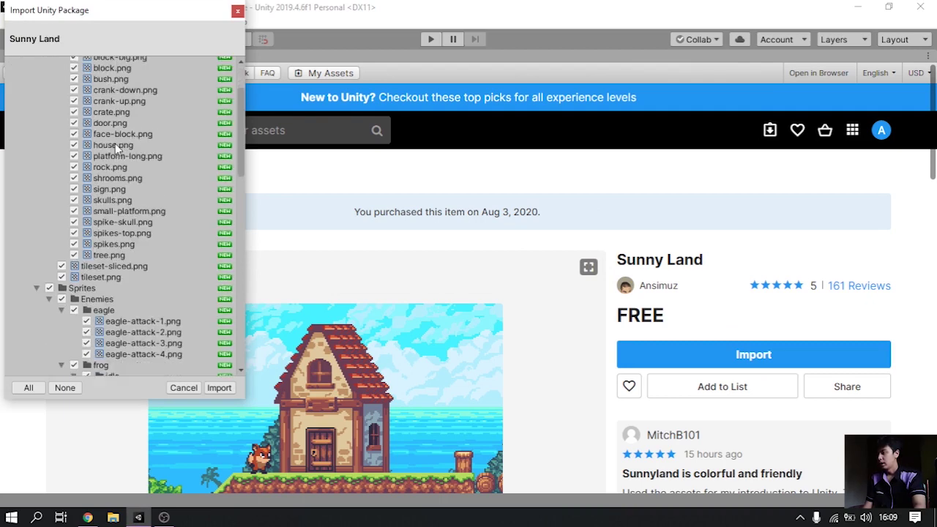
scroll(120, 137, "down", 11)
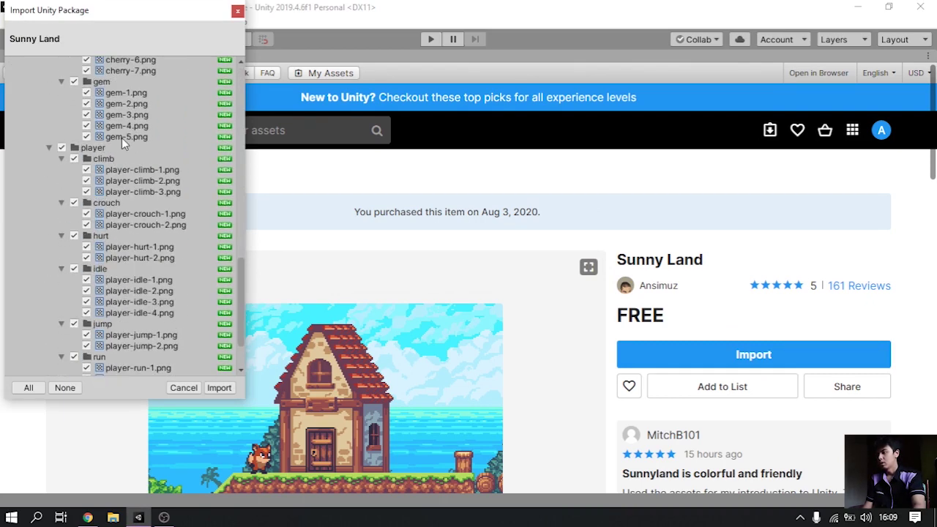
scroll(148, 166, "up", 8)
scroll(147, 166, "up", 11)
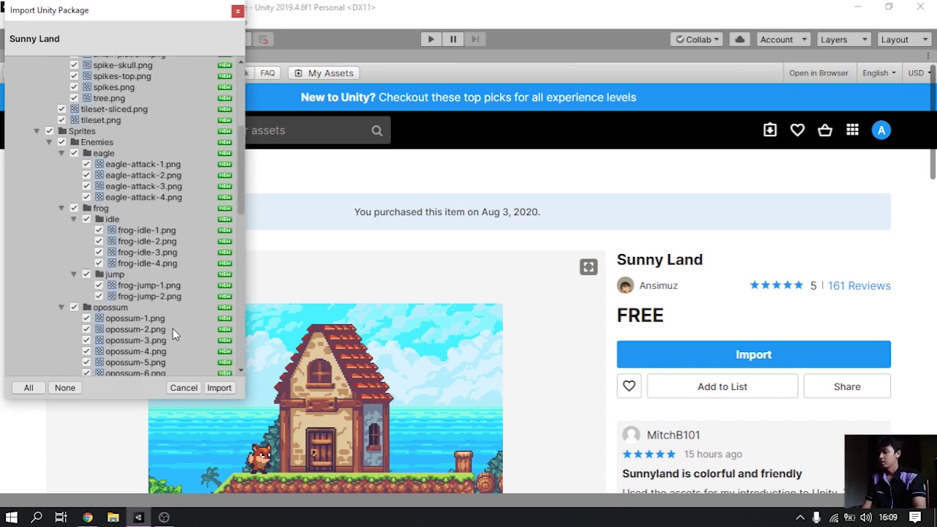
left_click(217, 386)
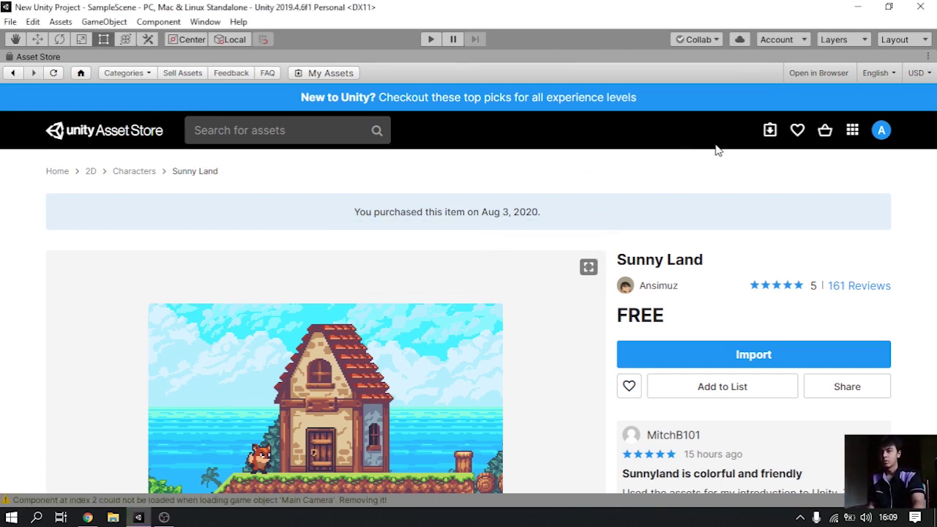
- Restore the maximized Asset Store to the normal editor layout and show the Scene view
left_click(927, 56)
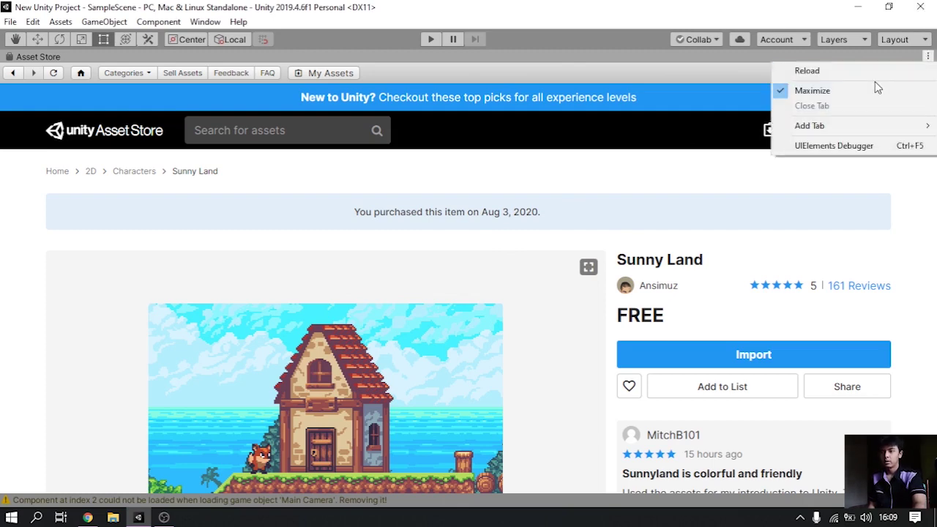
left_click(825, 91)
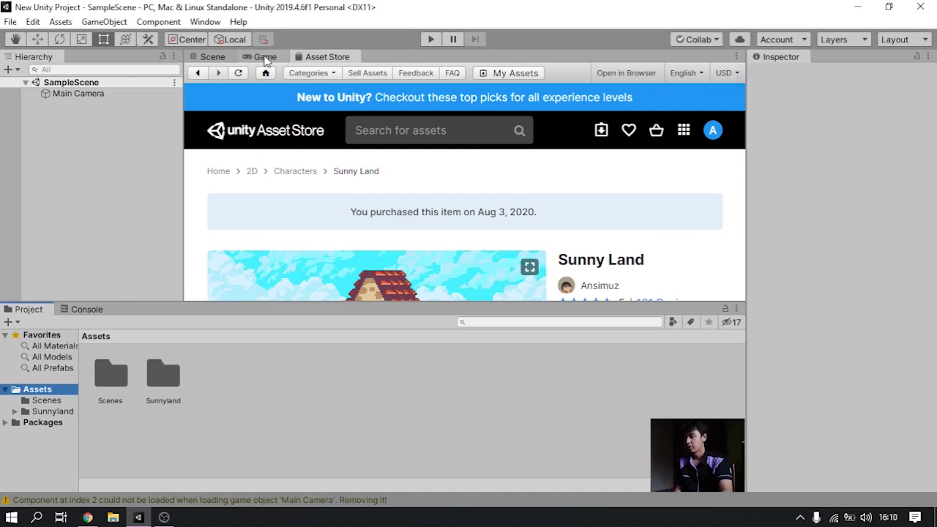
left_click(212, 56)
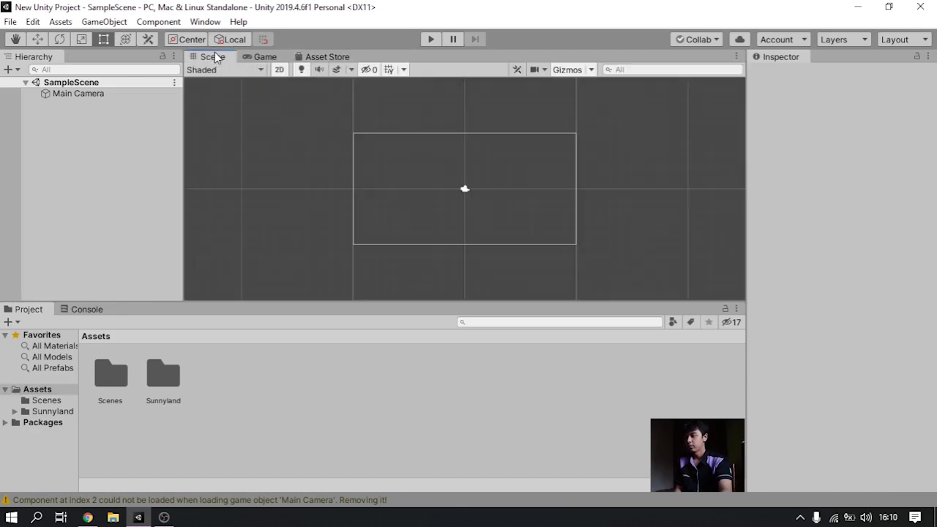
- Widen the project's folder tree and open the Sunnyland/artwork/Sprites/player/run folder
double_click(53, 410)
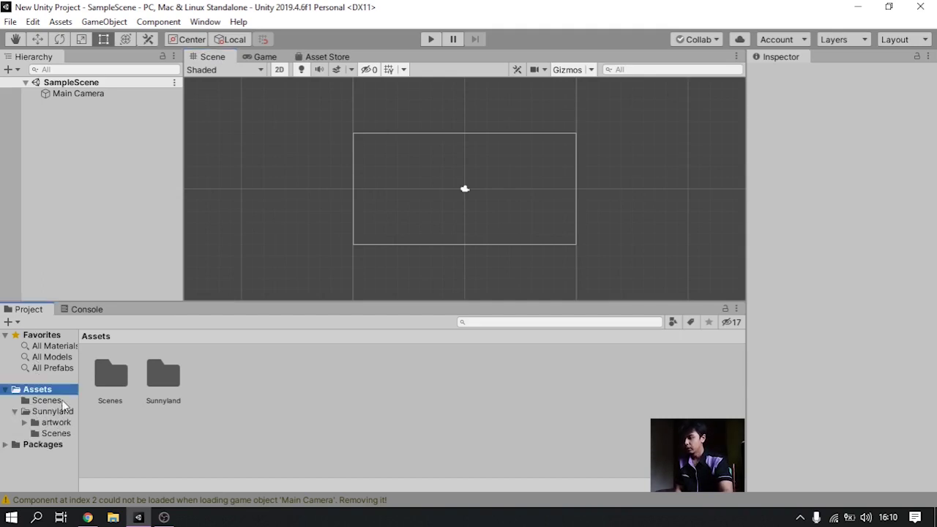
left_click(25, 422)
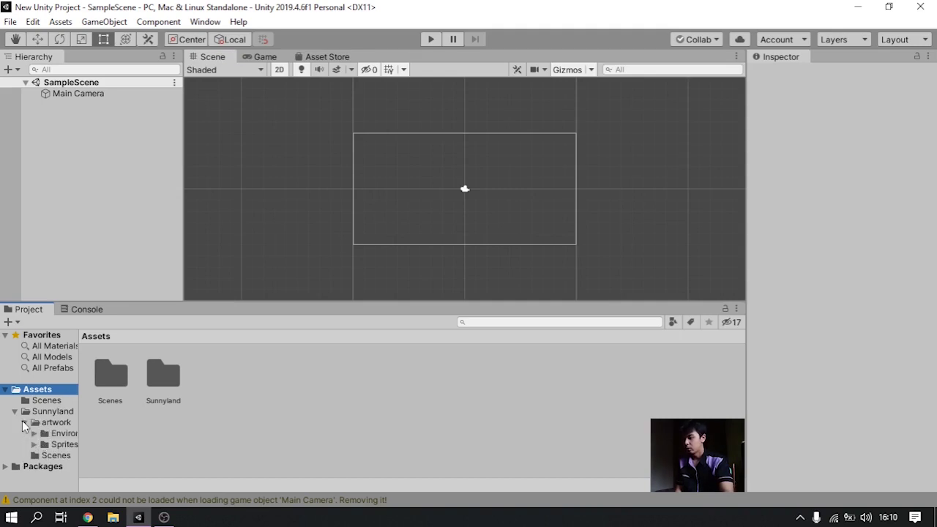
left_click(35, 445)
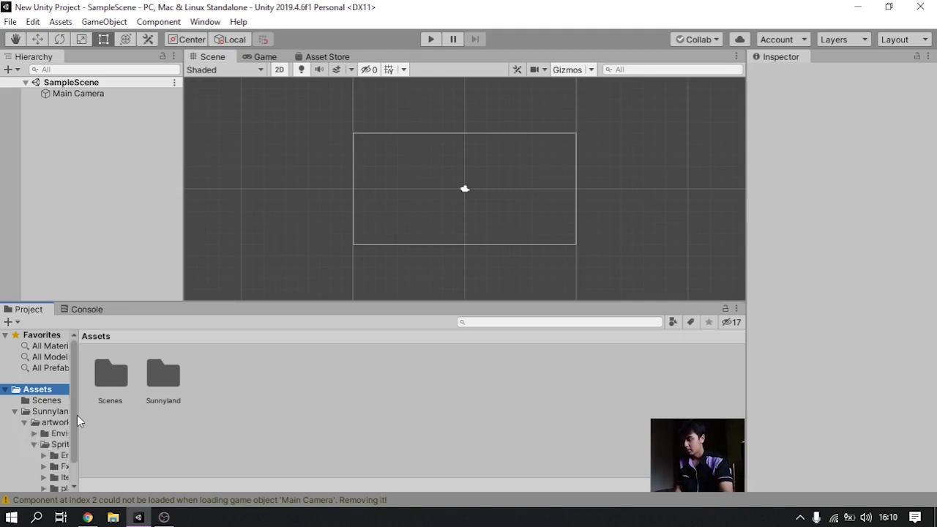
left_click_drag(79, 405, 119, 405)
scroll(64, 397, "down", 2)
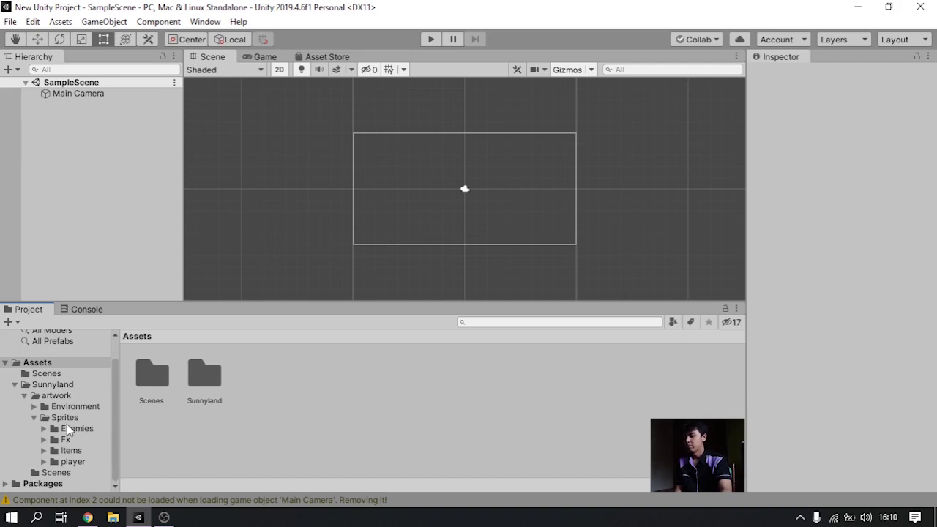
left_click(43, 461)
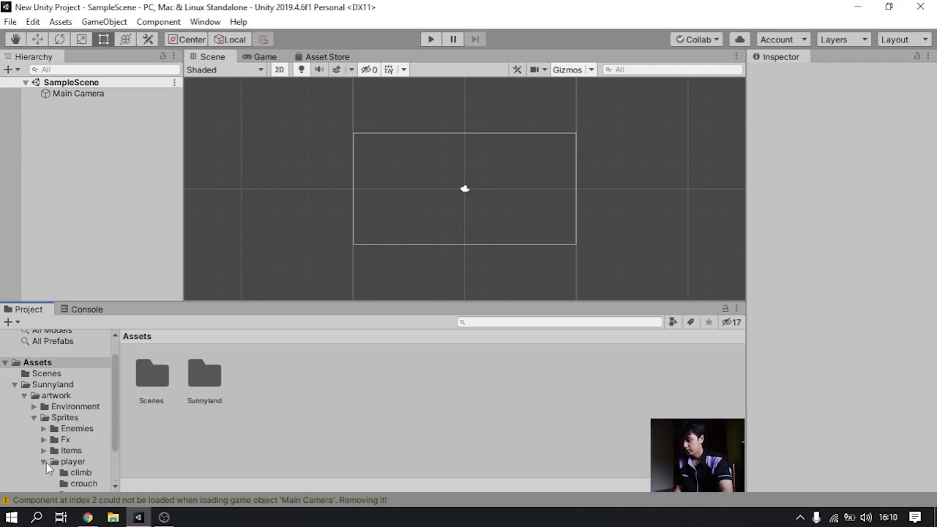
scroll(35, 444, "down", 3)
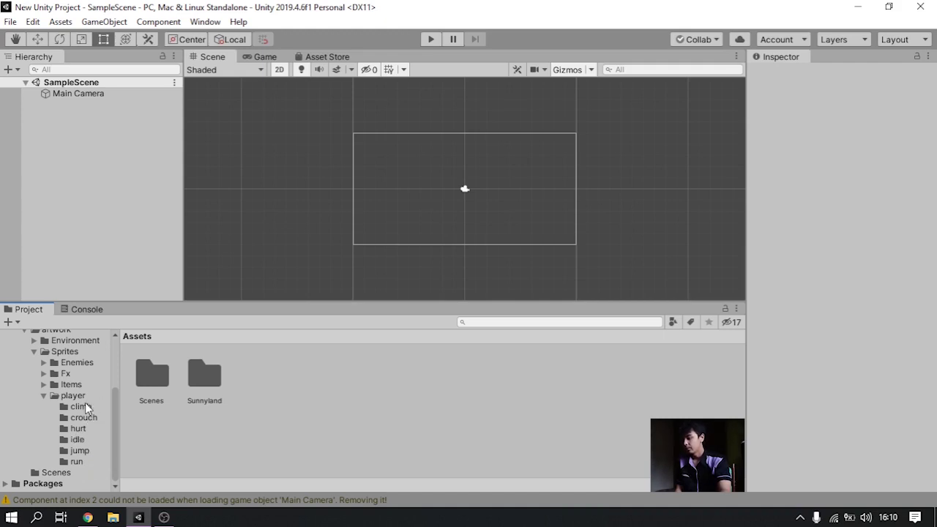
left_click(77, 461)
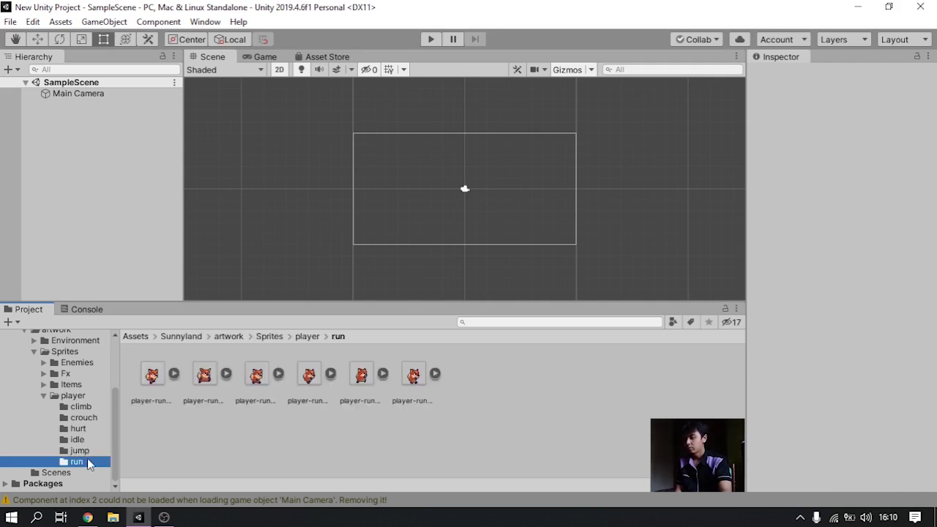
left_click(159, 437)
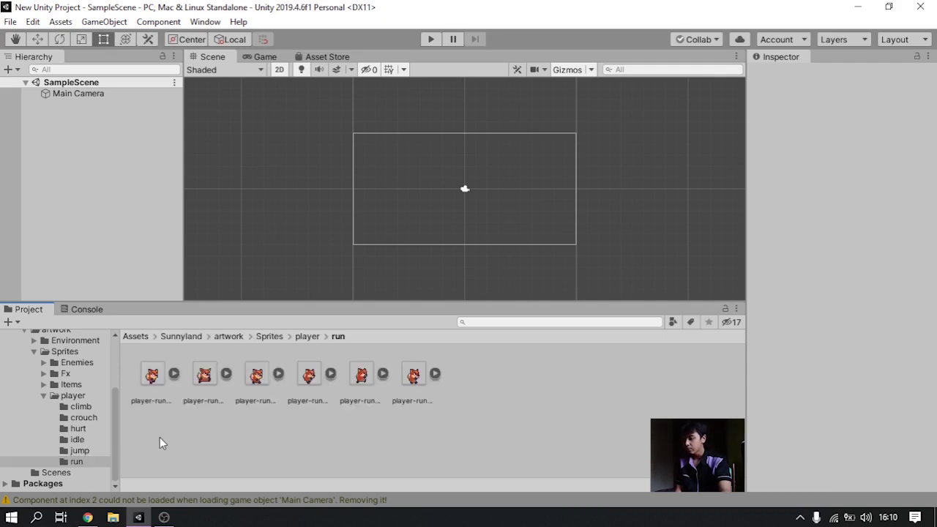
- Add the player-run-1 sprite to SampleScene as a new object in the hierarchy
left_click(150, 385)
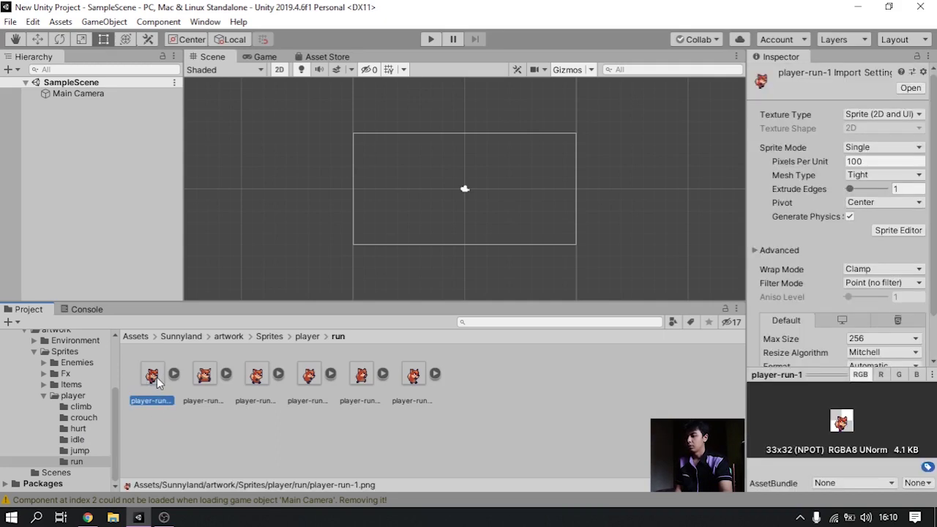
left_click_drag(160, 383, 163, 135)
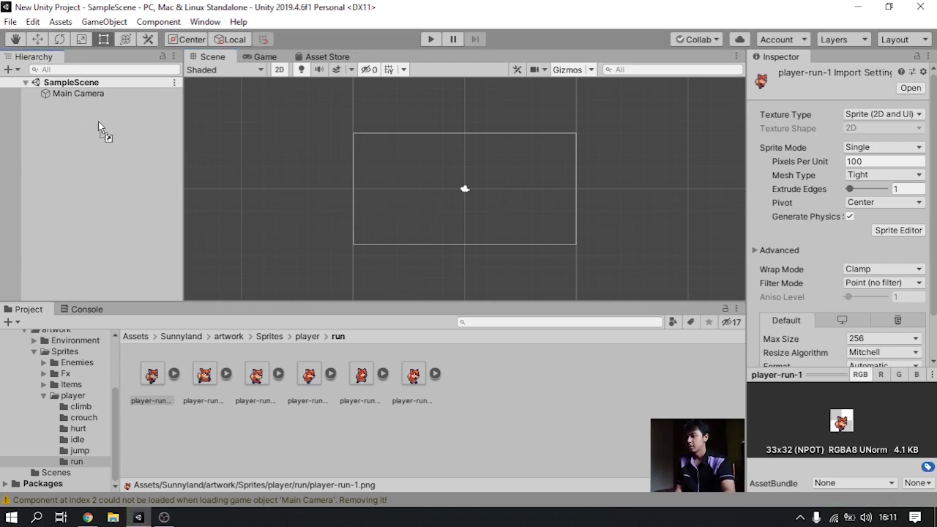
left_click_drag(92, 117, 113, 125)
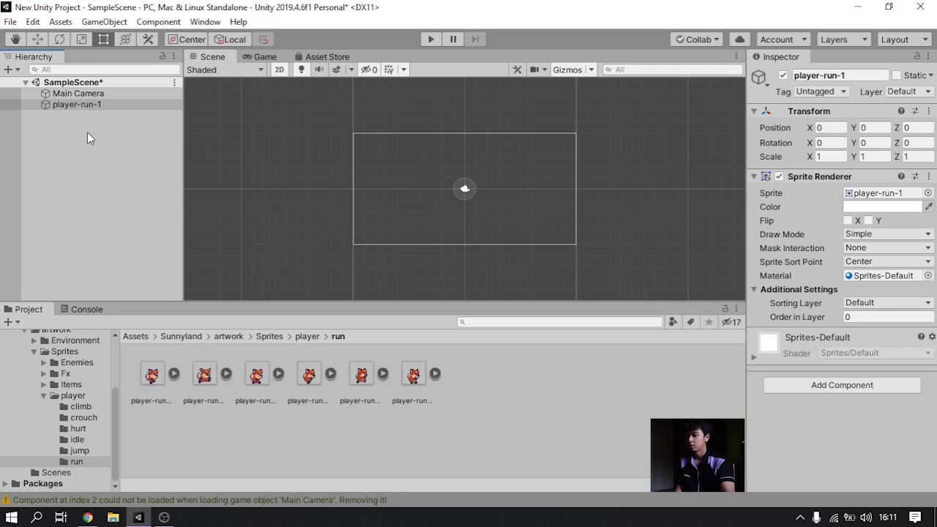
left_click(87, 104)
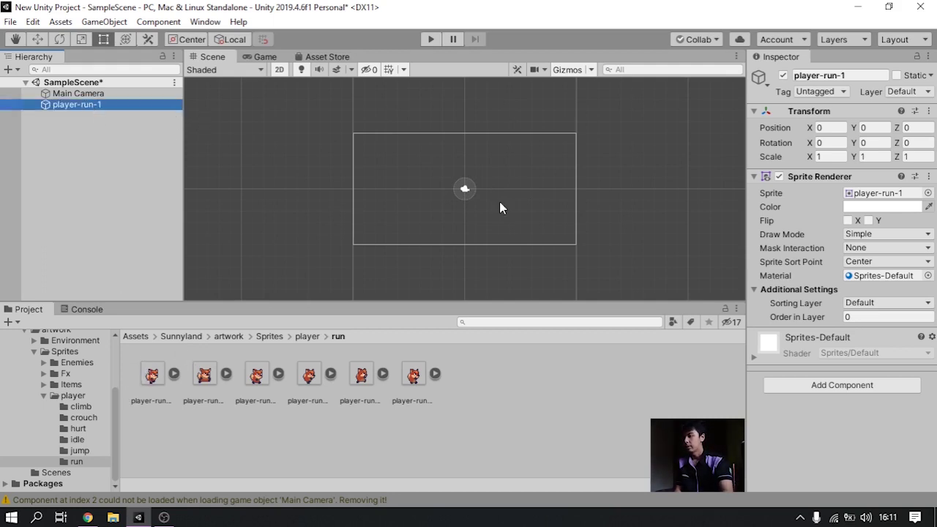
left_click(474, 208)
- Set the Main Camera's orthographic size to 1
left_click(96, 93)
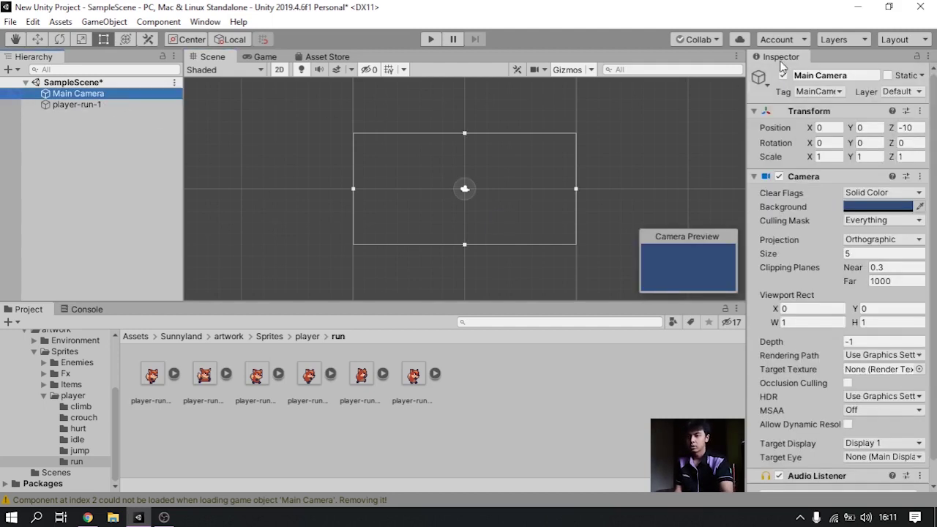
scroll(811, 224, "down", 1)
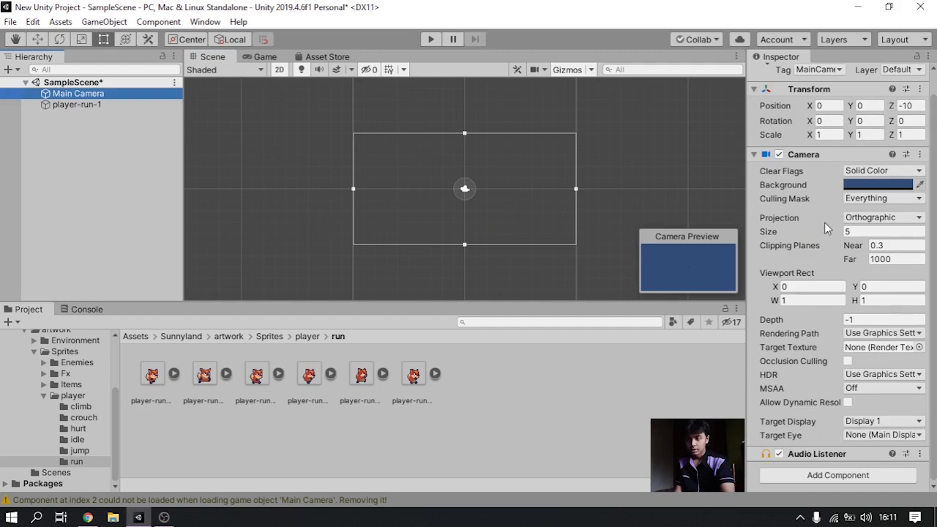
left_click(846, 233)
left_click(873, 230)
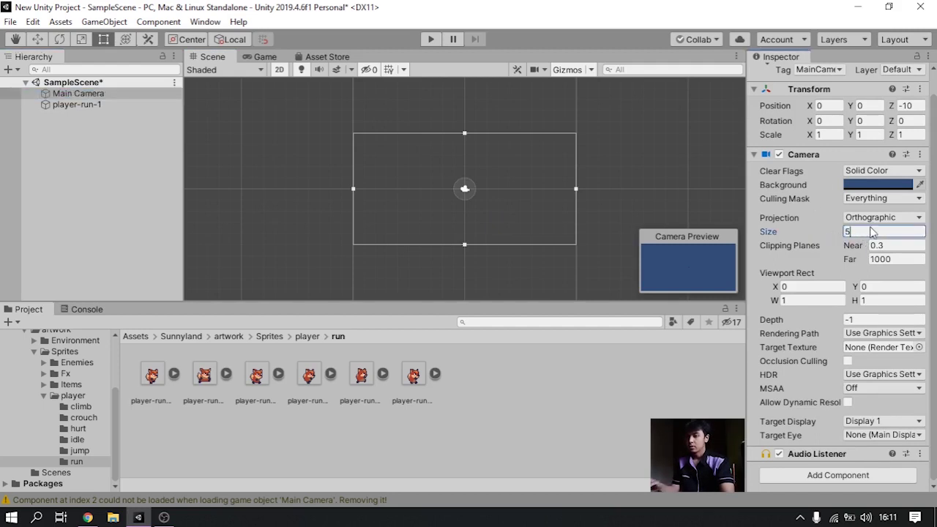
key("BackSpace")
type("1")
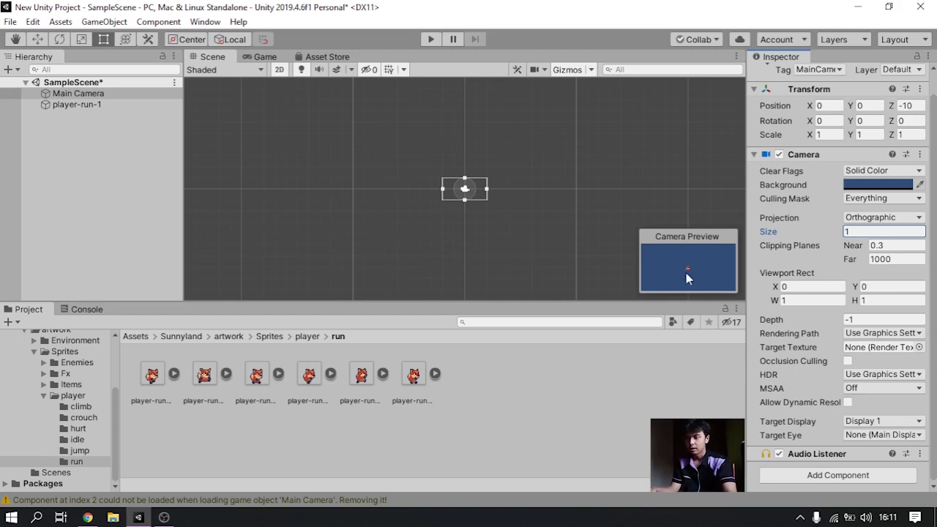
- Rename the player-run-1 object in the scene hierarchy to Player
left_click(83, 105)
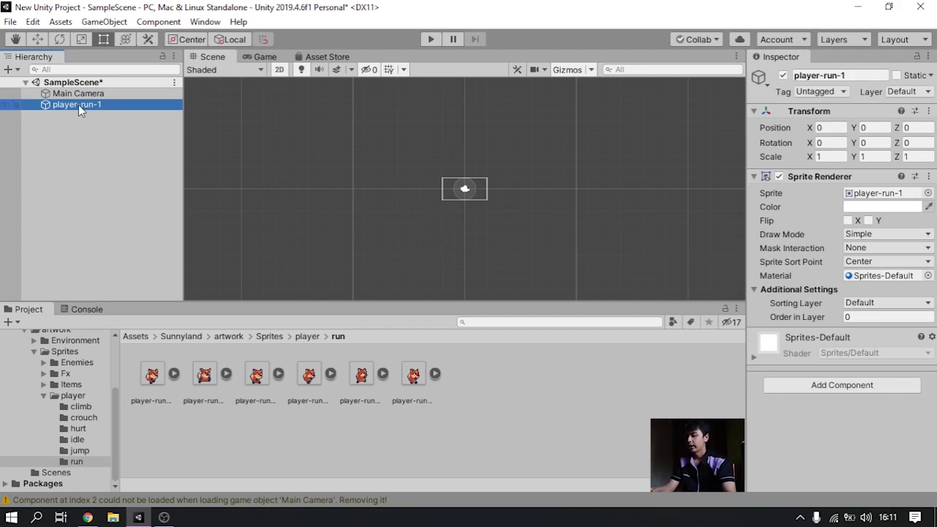
key("f")
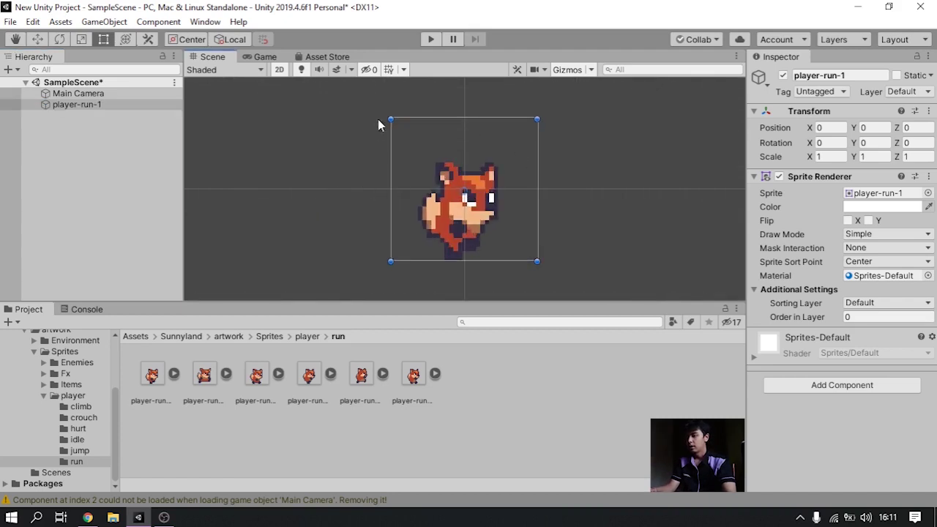
right_click(83, 107)
left_click(118, 152)
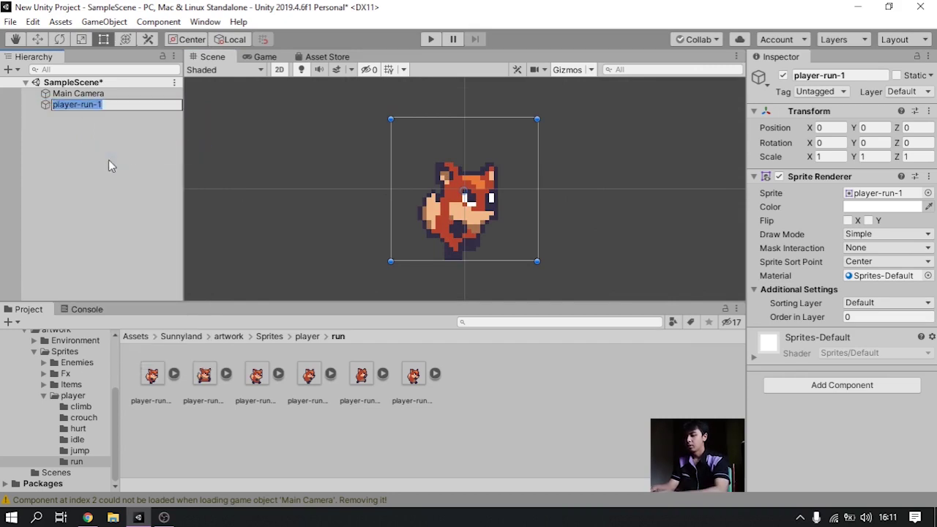
type("Plate")
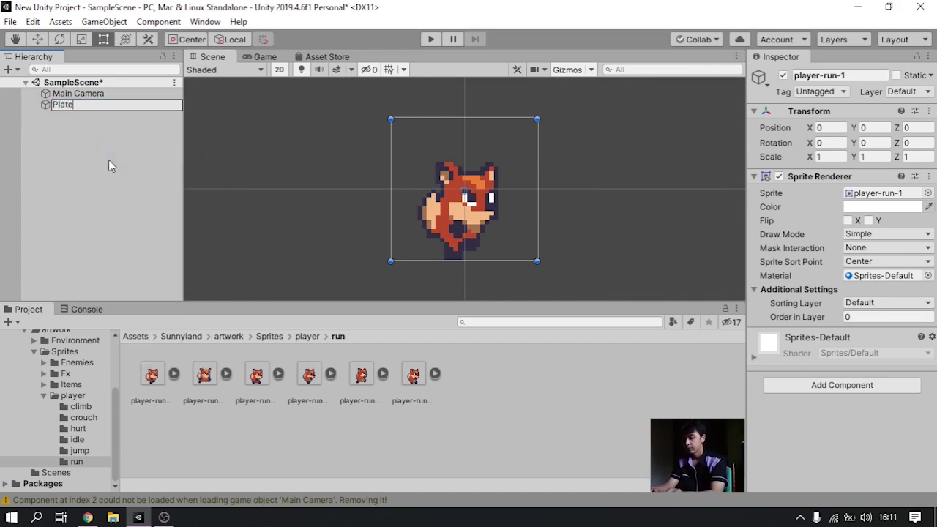
key("BackSpace")
key("BackSpace")
type("yer")
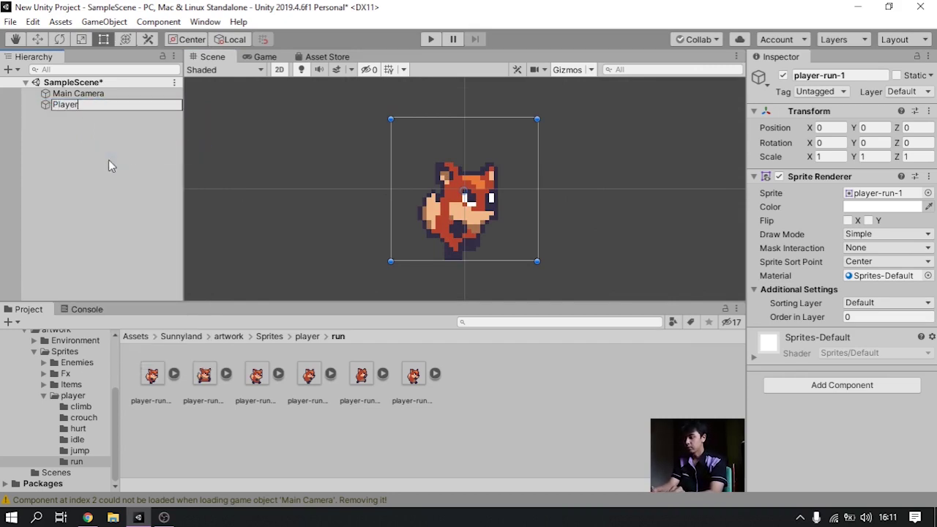
key("Return")
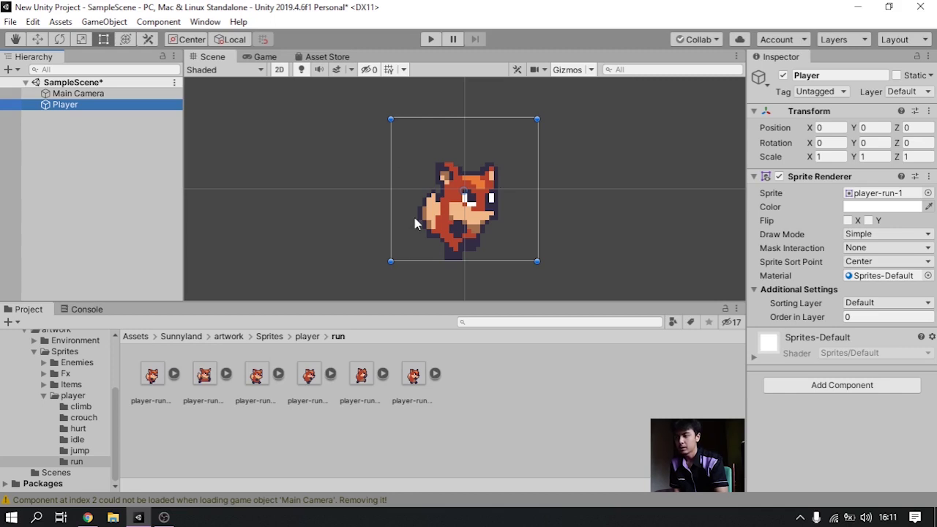
left_click(135, 169)
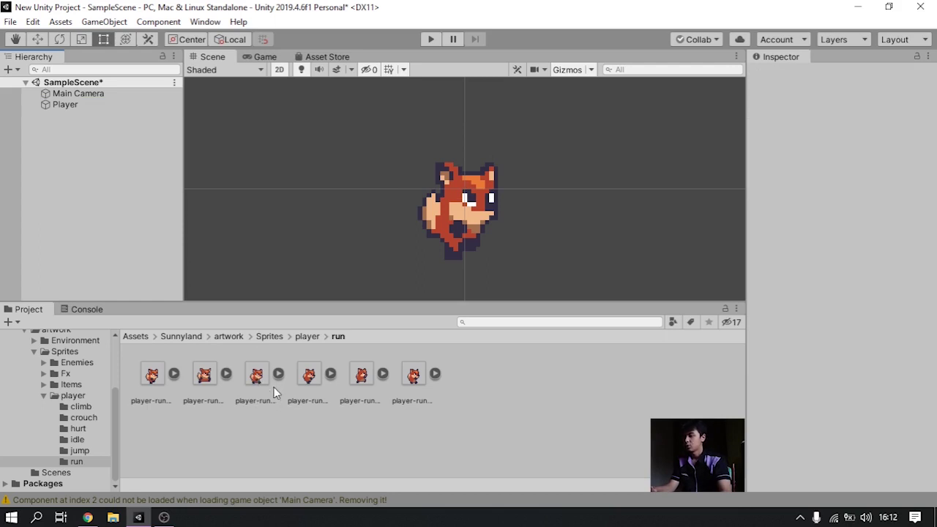
left_click(205, 21)
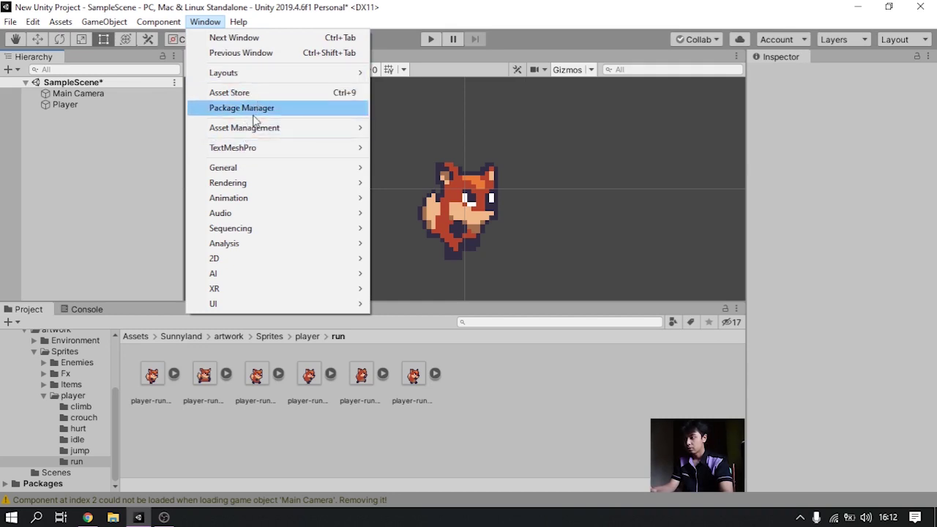
mouse_move(256, 203)
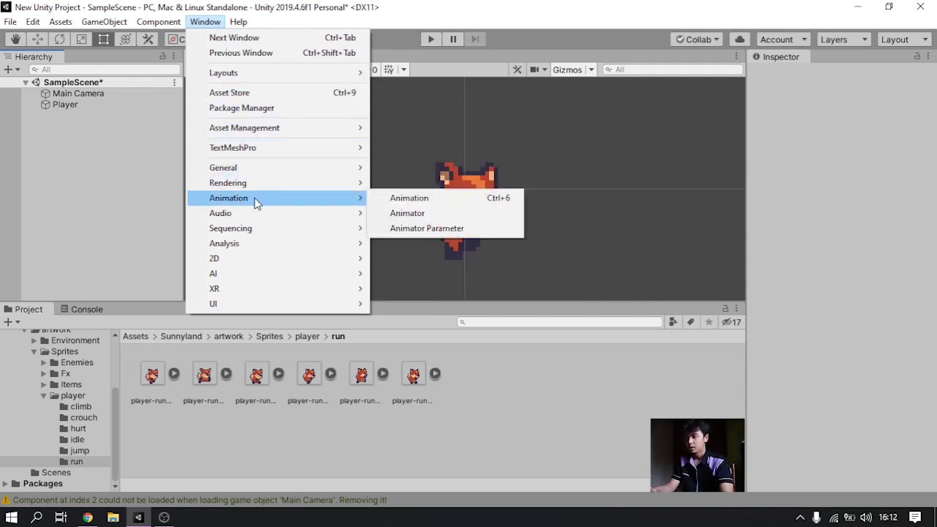
left_click(427, 212)
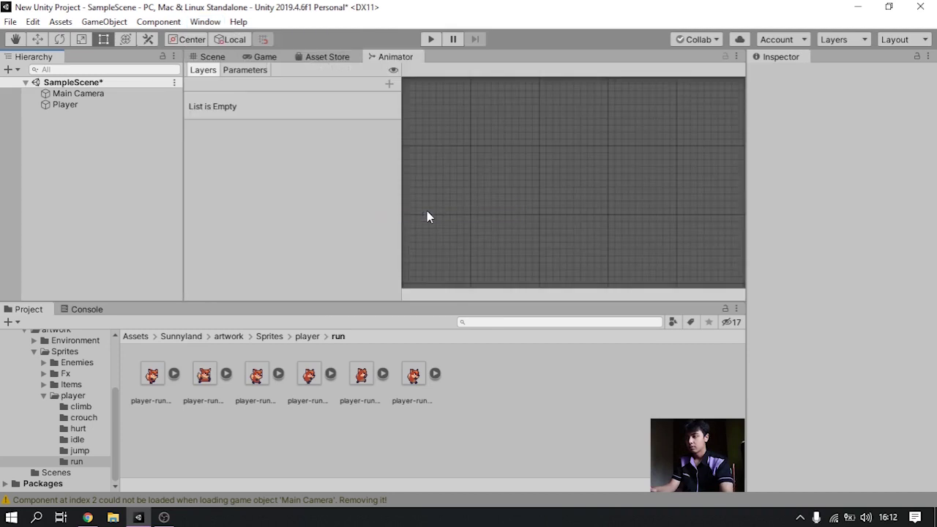
right_click(371, 56)
left_click(390, 95)
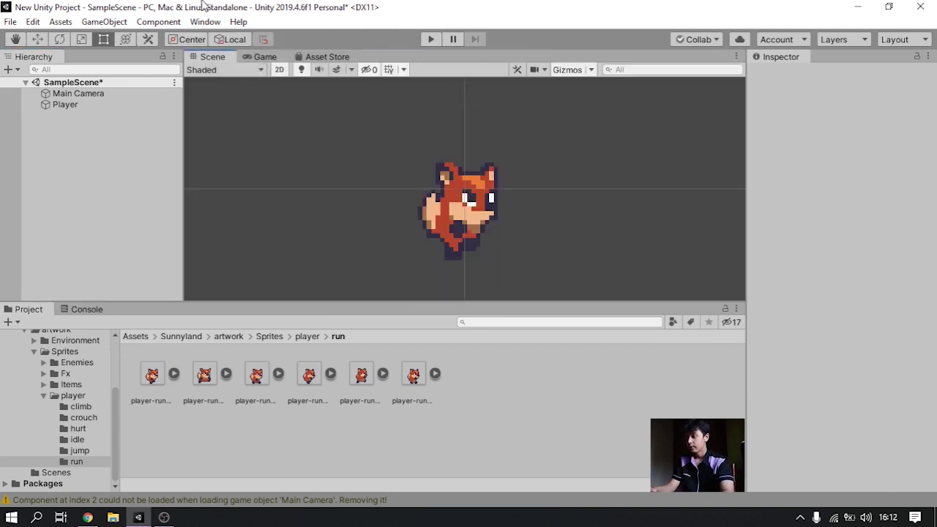
left_click(205, 22)
left_click(435, 126)
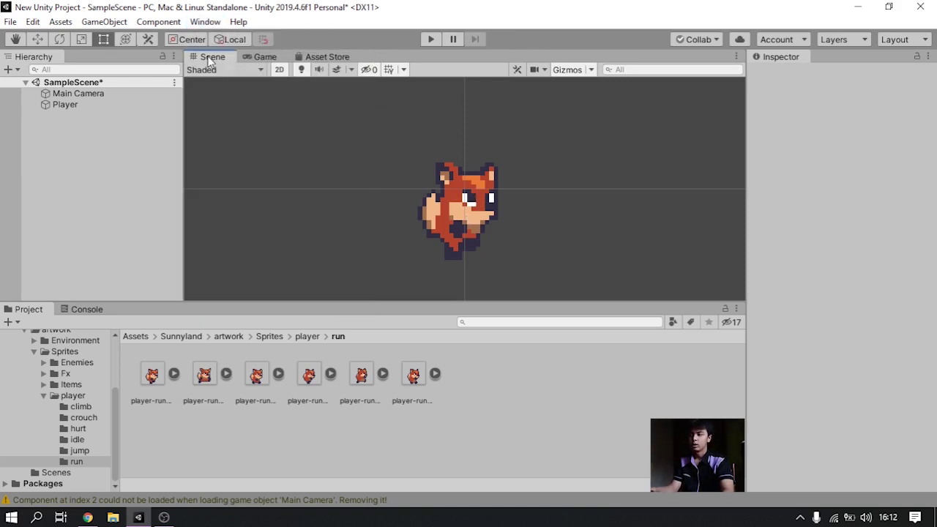
- Open the Animation window, widen it until its timeline shows, and place it clear of the fox and the run sprites
left_click(205, 22)
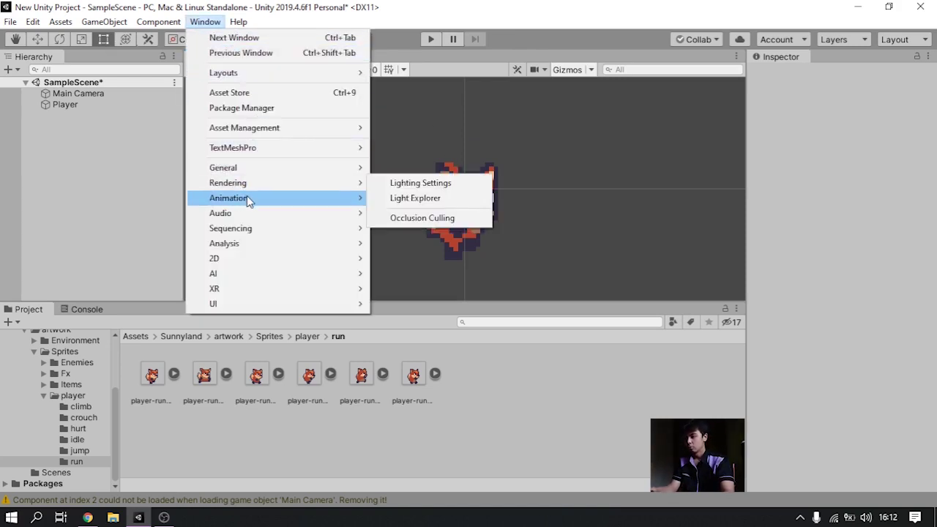
mouse_move(247, 198)
left_click(403, 204)
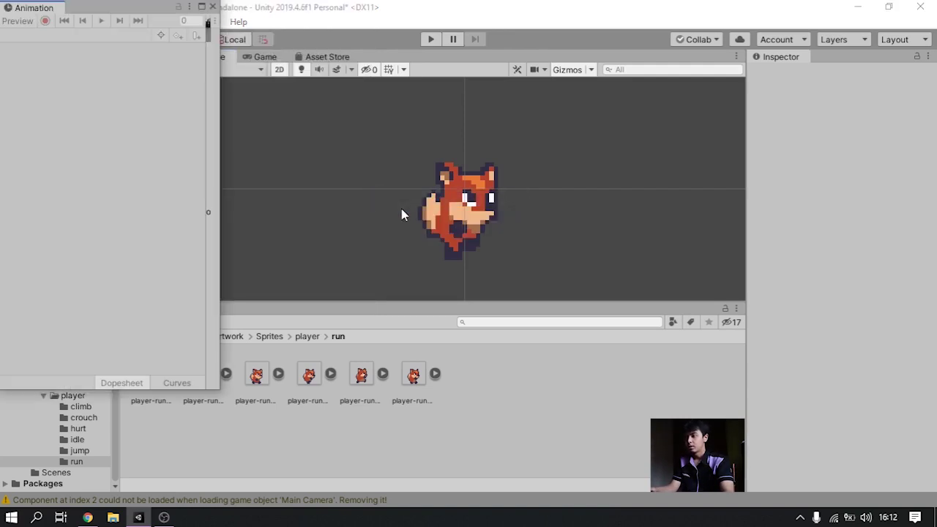
left_click_drag(123, 6, 344, 193)
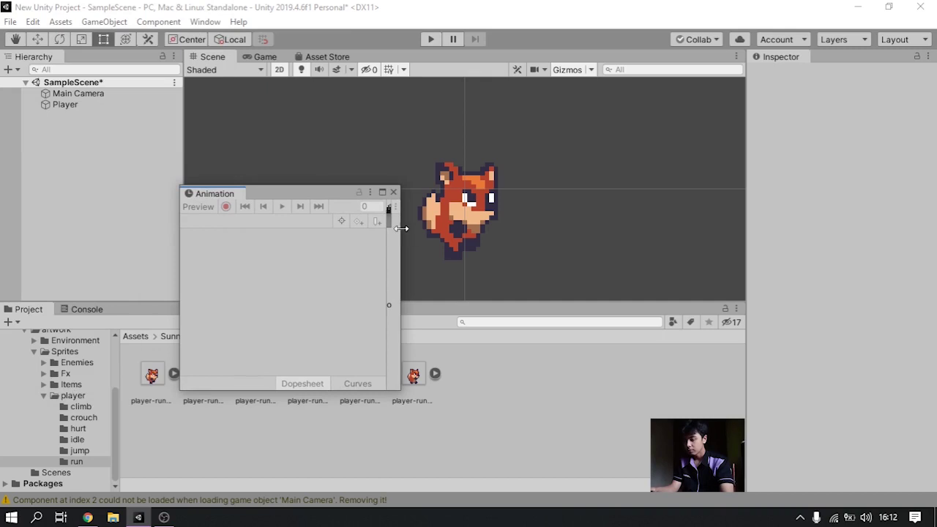
left_click_drag(403, 230, 674, 215)
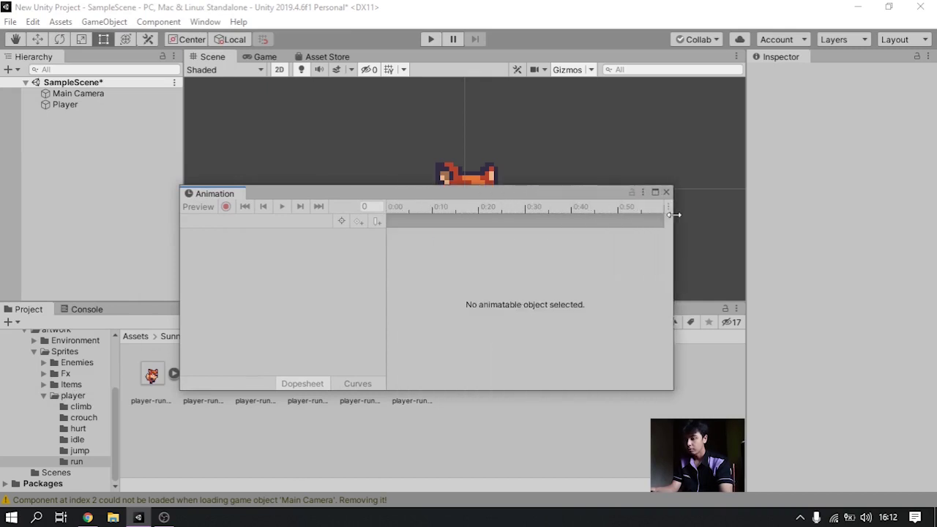
left_click_drag(403, 194, 590, 181)
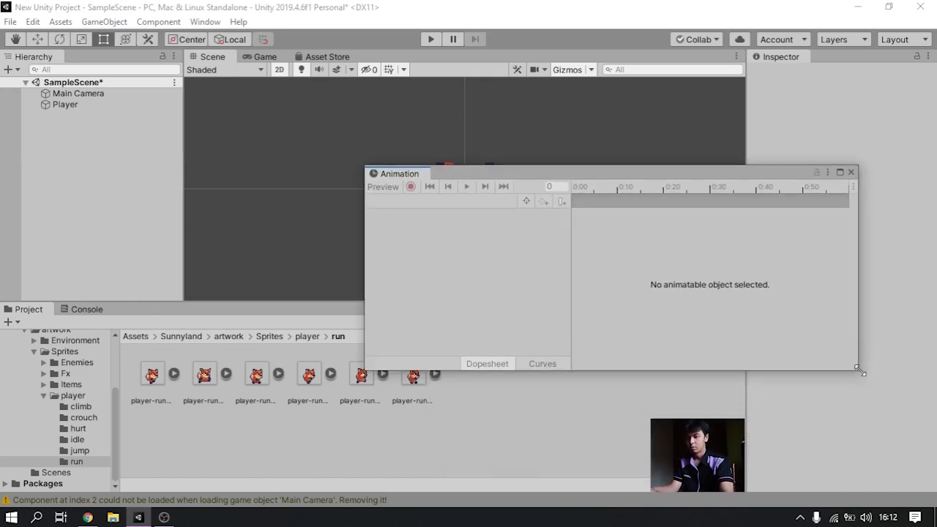
left_click_drag(857, 367, 768, 354)
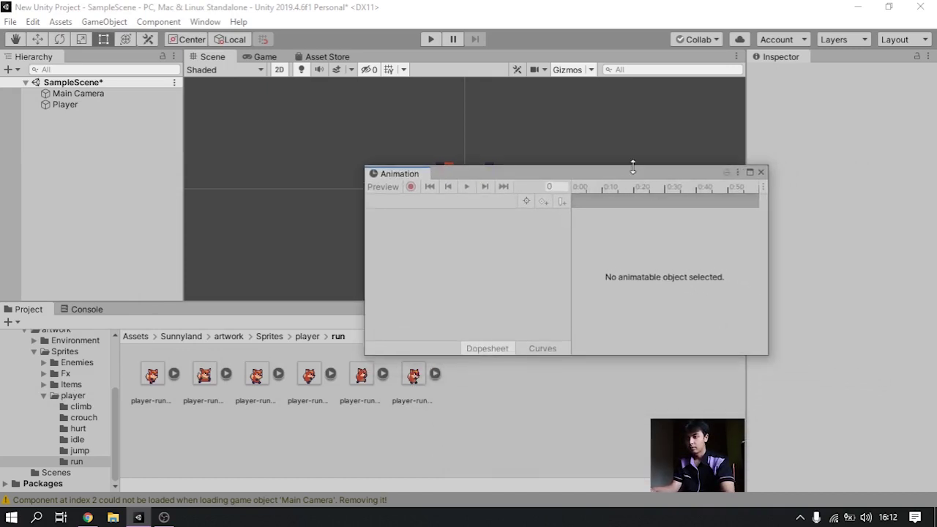
left_click_drag(641, 175, 756, 143)
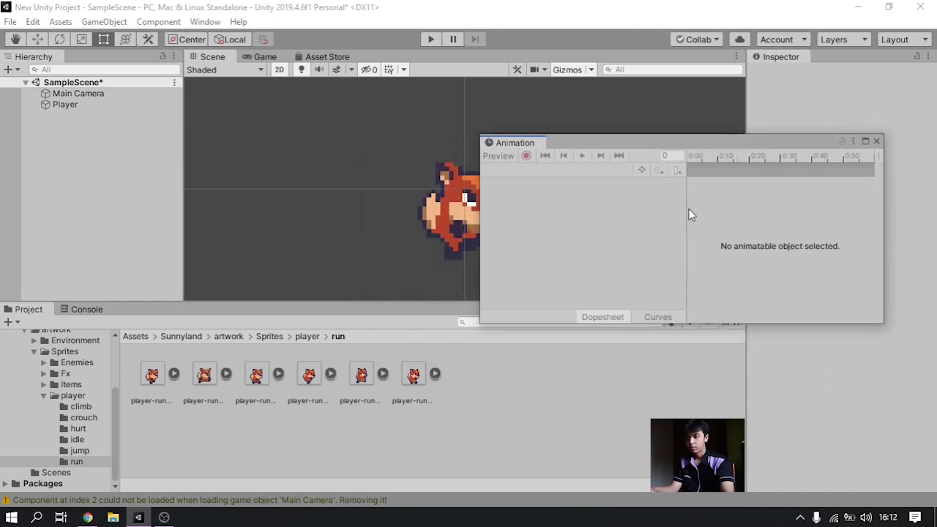
left_click_drag(666, 152, 698, 150)
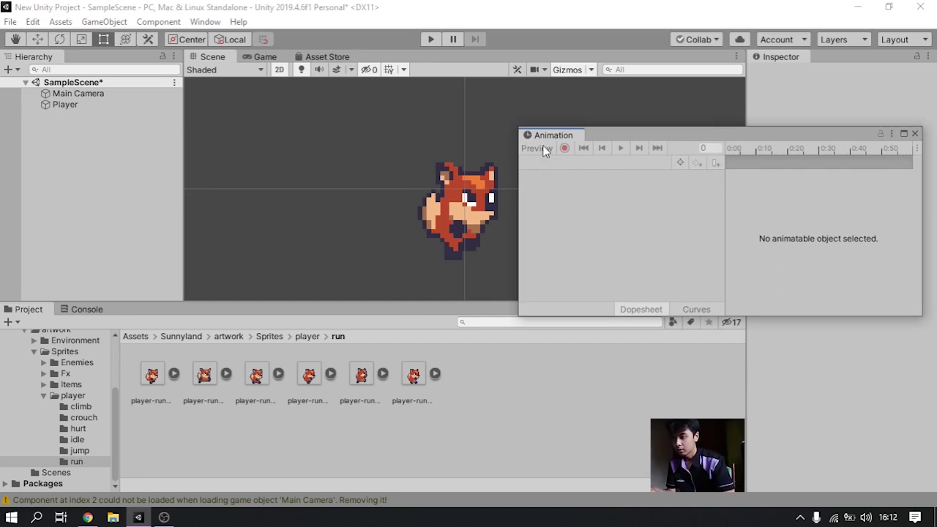
- Move the Player fox horizontally with the Move tool to just inside the left edge of the camera frame
left_click(65, 105)
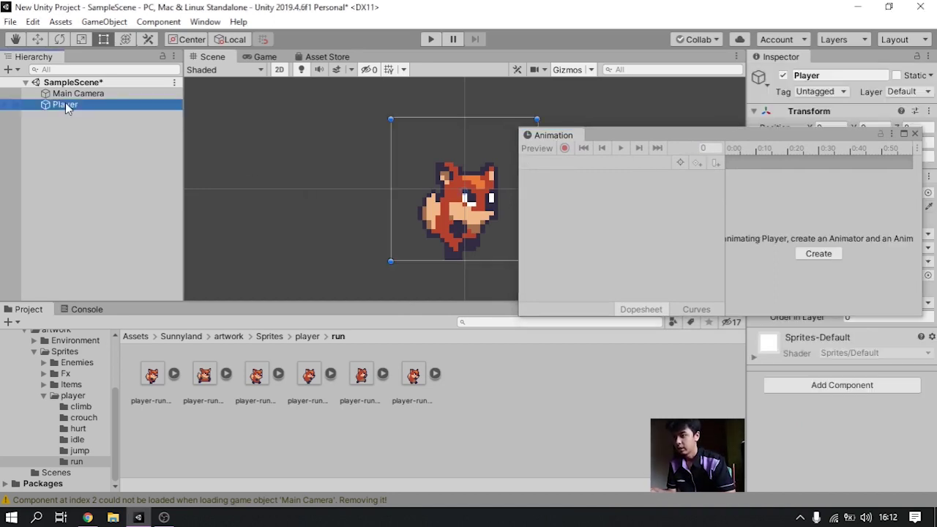
left_click(429, 151)
scroll(423, 145, "down", 5)
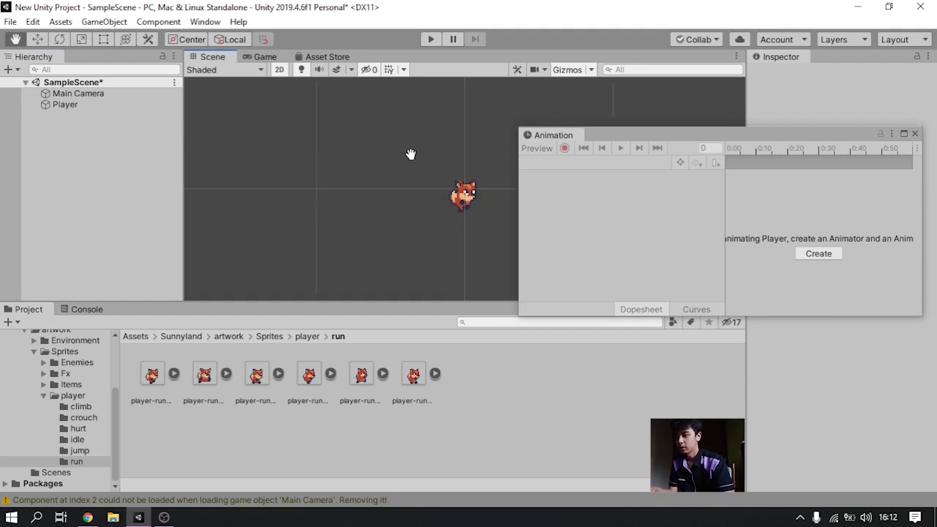
key("t")
left_click(468, 194)
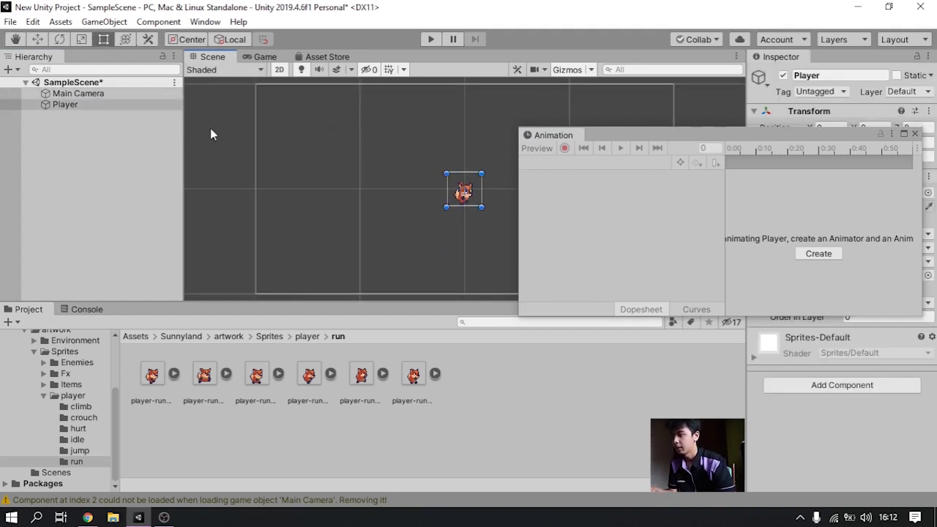
left_click(38, 41)
left_click_drag(512, 188, 342, 186)
left_click(359, 174)
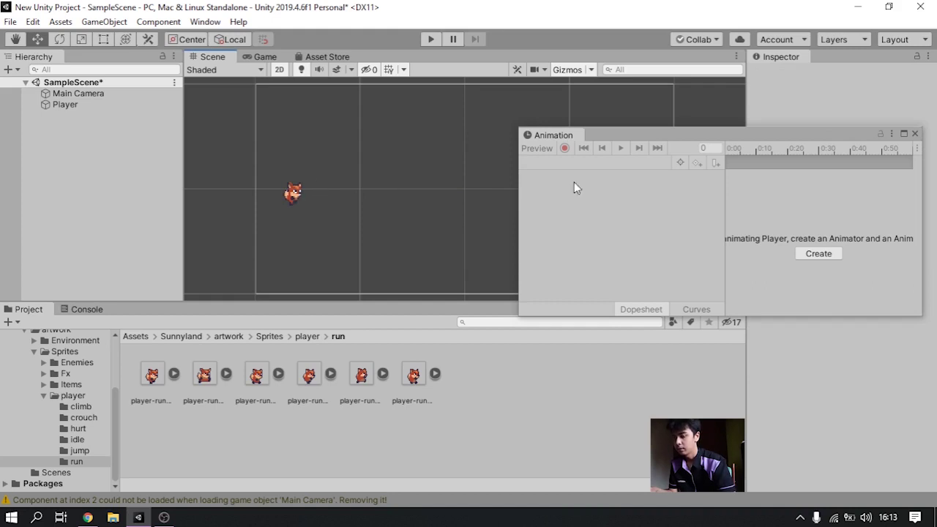
- Start creating an animation clip for Player and make a new folder named Animasi inside the Sprites/player folder
left_click(820, 253)
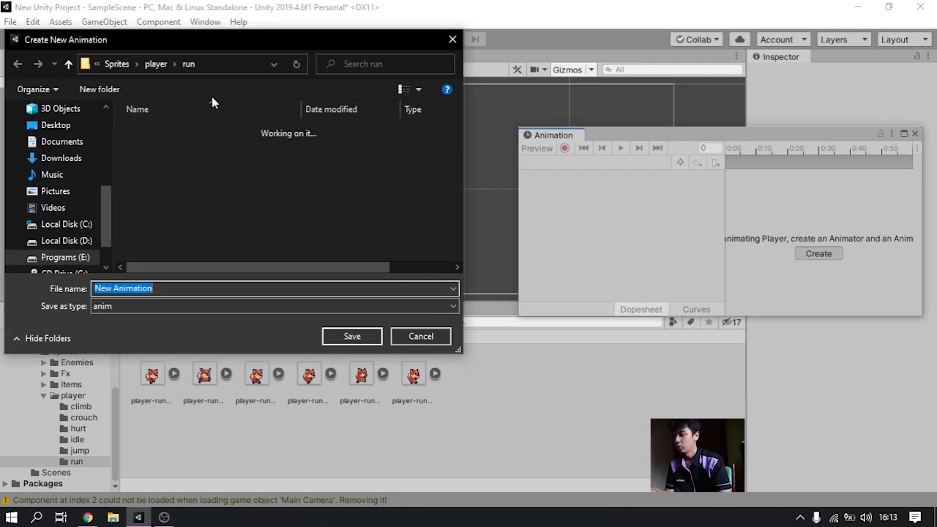
left_click(156, 66)
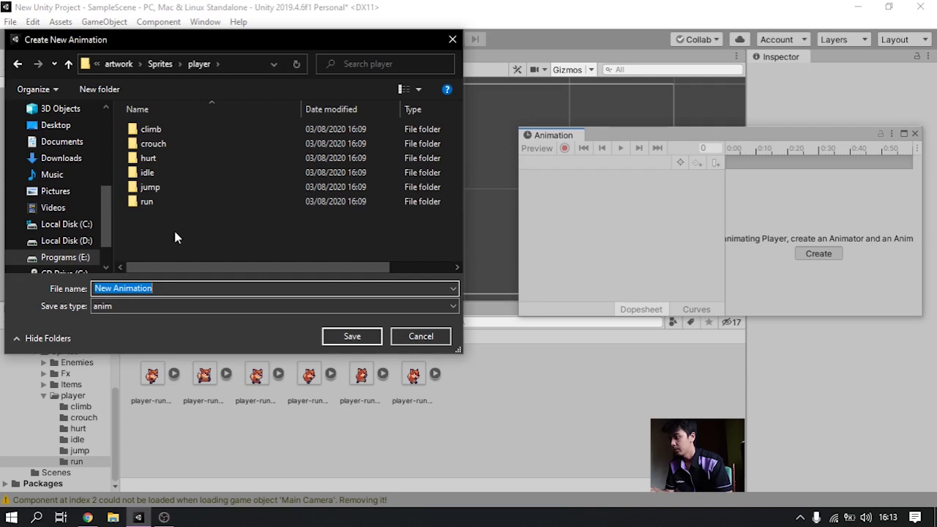
left_click(91, 89)
type("A")
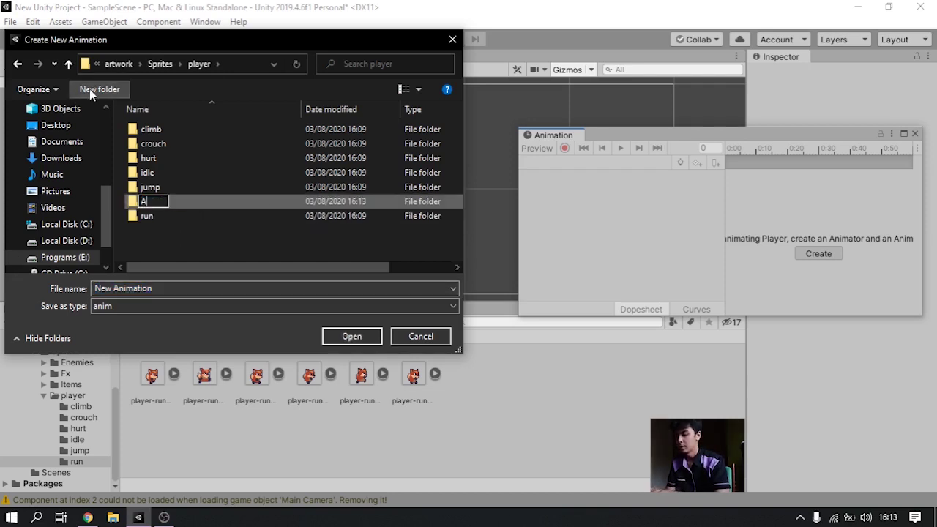
type("nimasi")
key("Return")
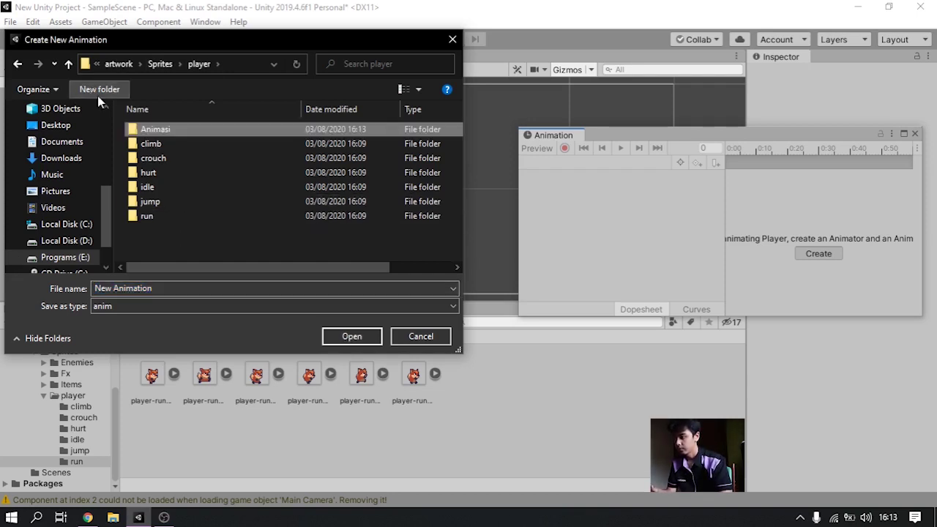
- Save the Player's new animation clip as Run in the Animasi folder
double_click(163, 130)
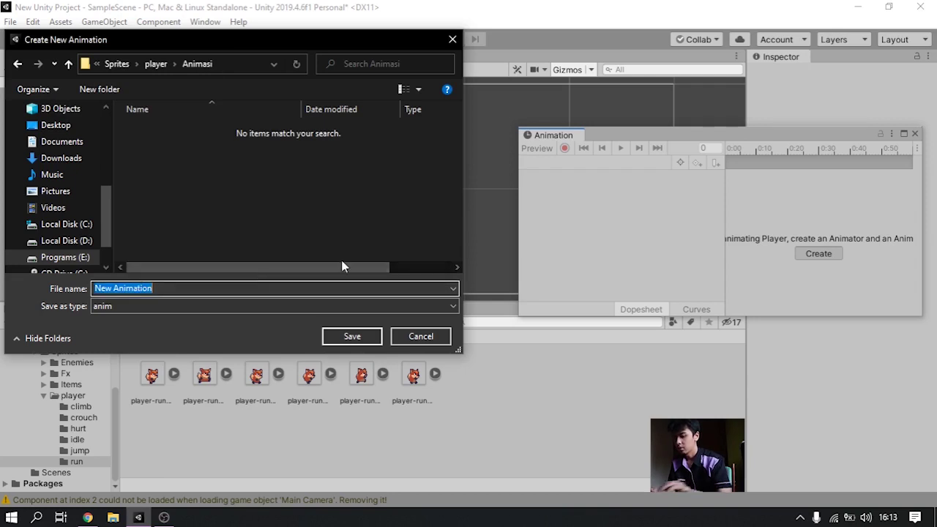
type("Run")
key("Return")
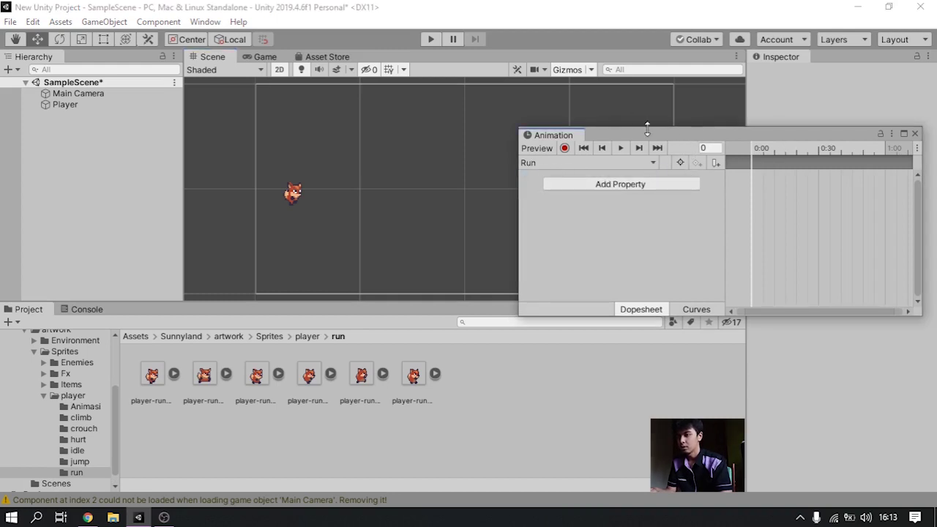
- Add all six player-run sprites from the run folder as keyframes at the start of the Run clip's timeline
left_click_drag(646, 134, 599, 111)
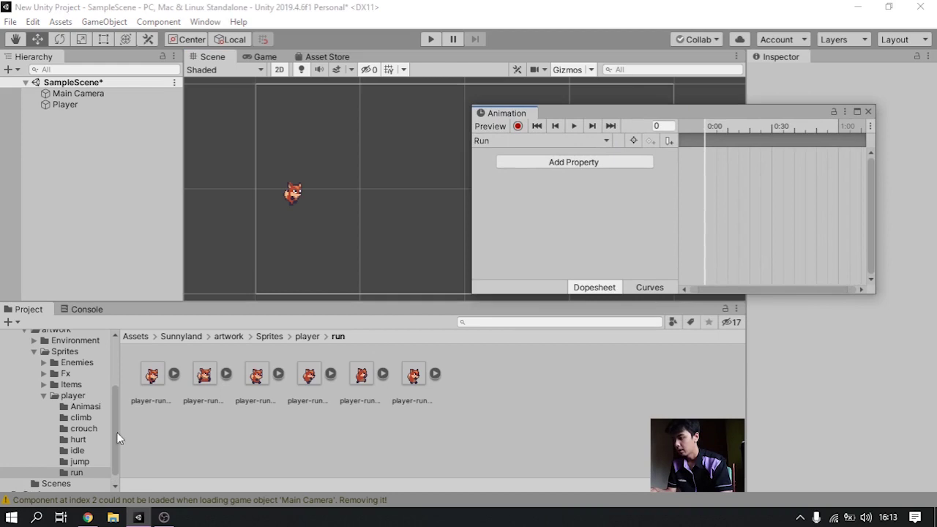
left_click(152, 374)
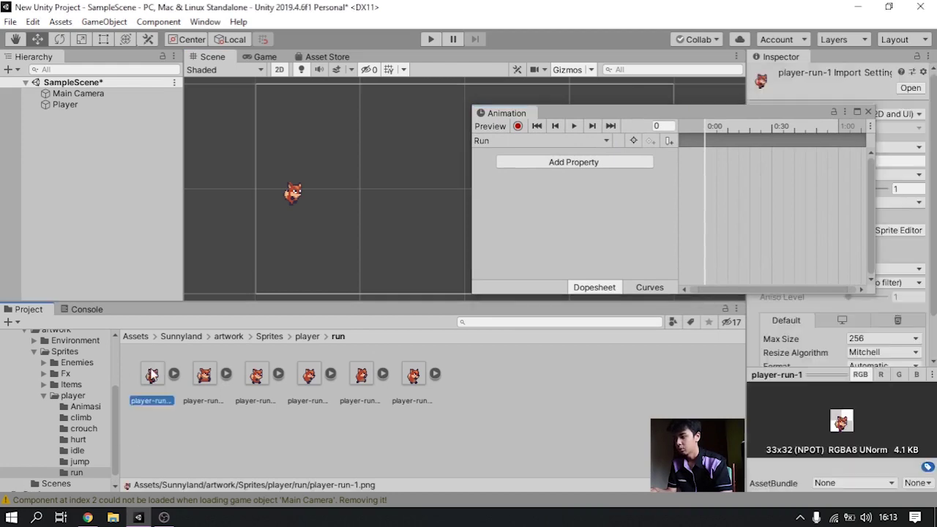
left_click(412, 379)
left_click(152, 374)
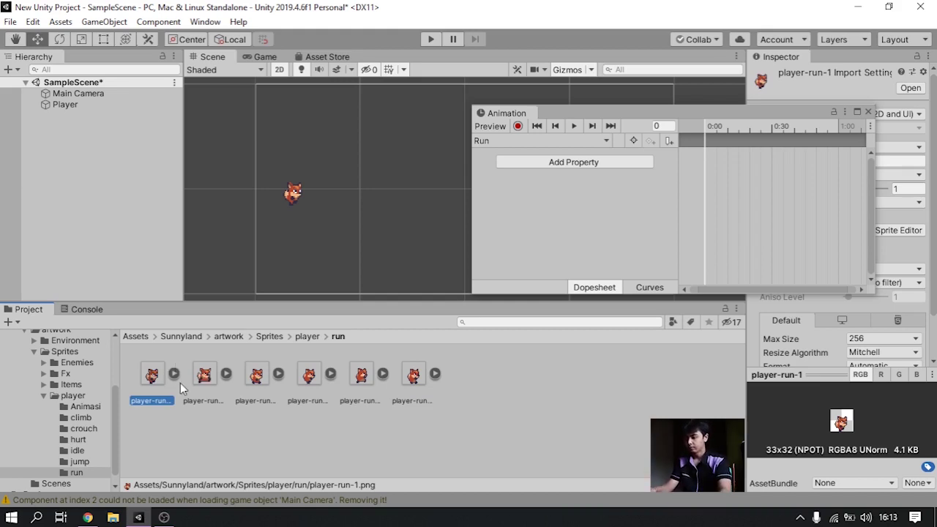
left_click(413, 375, "shift")
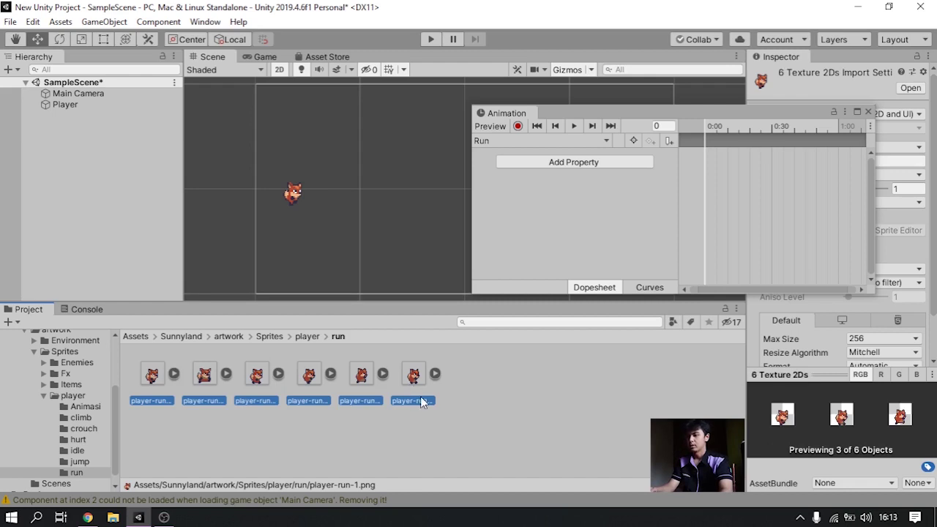
left_click_drag(414, 377, 603, 219)
left_click_drag(715, 145, 705, 155)
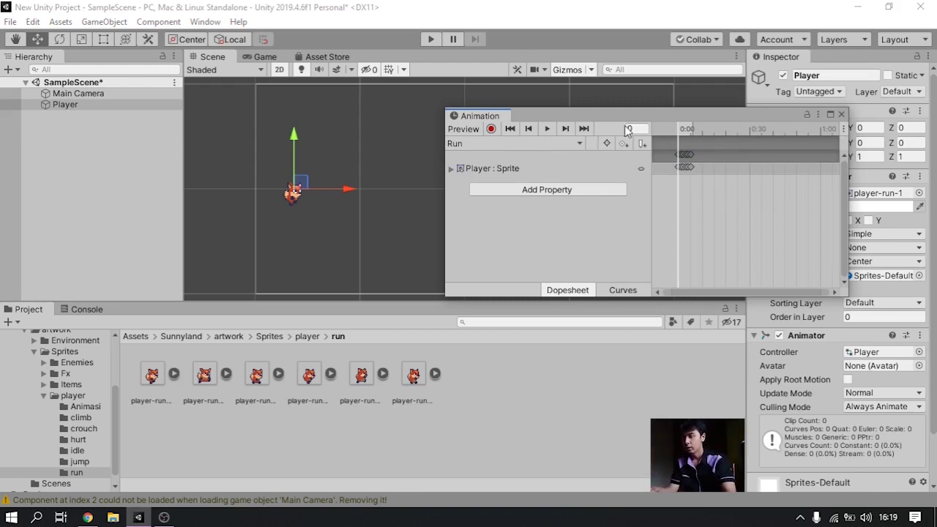
- Play the Run clip in the Animation window to preview the fox's running motion, and stop the playback
left_click(545, 142)
left_click(545, 133)
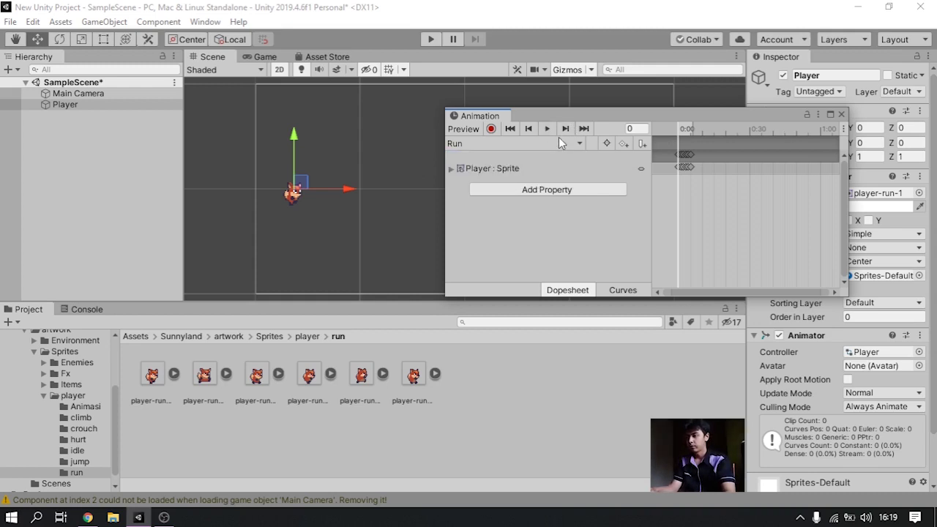
left_click(546, 129)
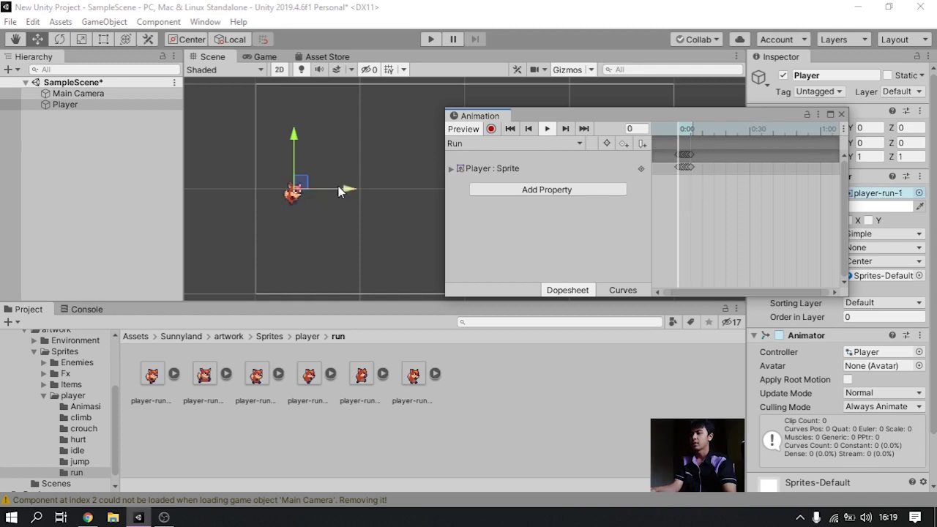
left_click(548, 129)
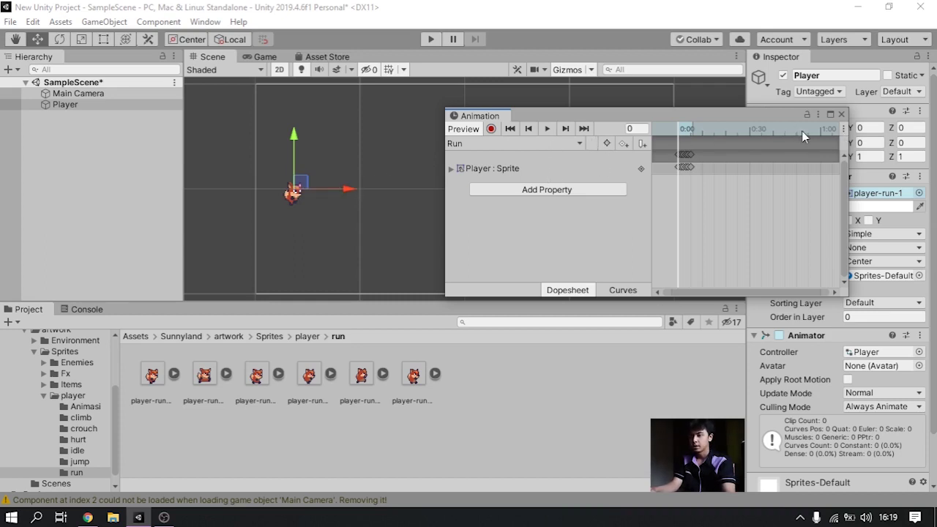
- Show the sample rate in the Animation window, set the Run clip's samples to 12, and play the clip to preview it
left_click(844, 130)
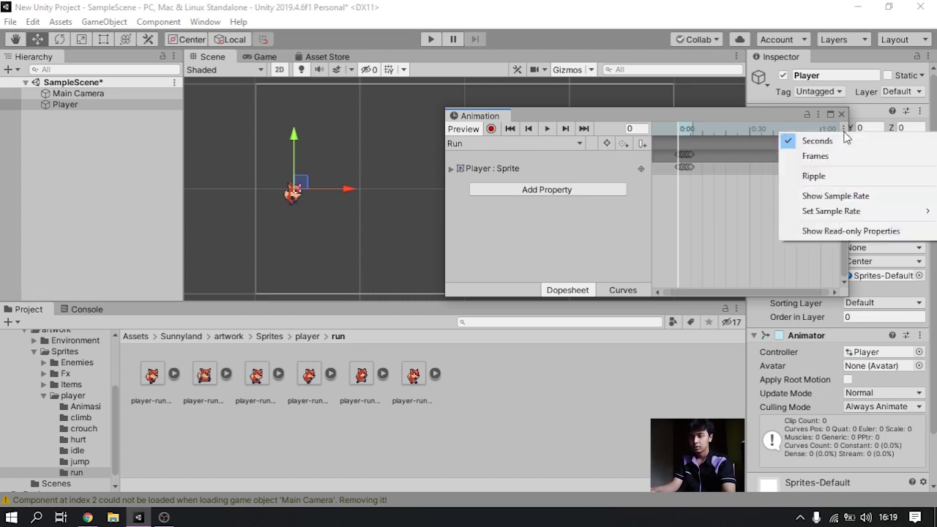
left_click(827, 196)
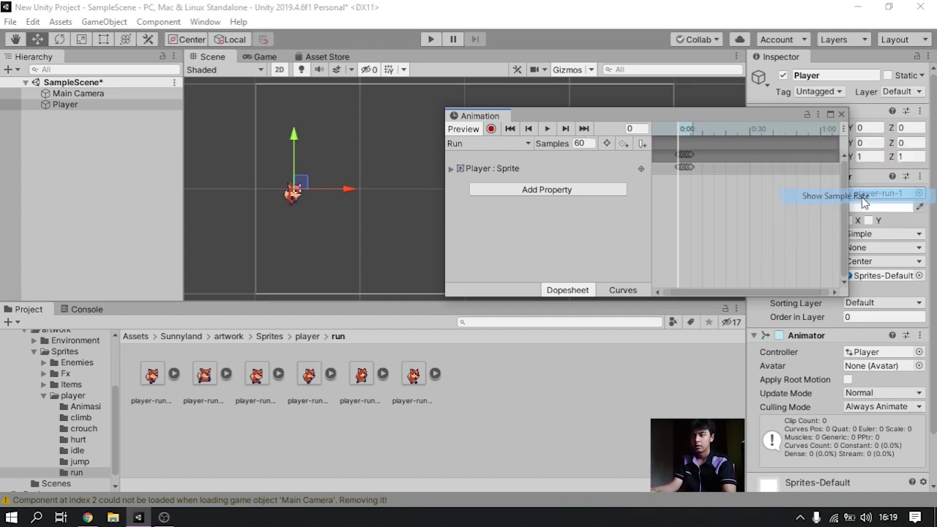
left_click(575, 145)
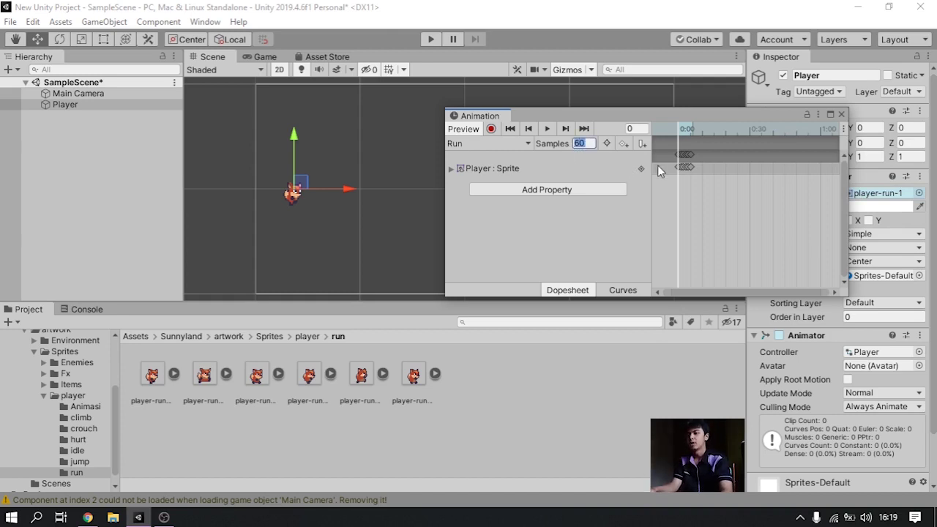
type("12")
key("Return")
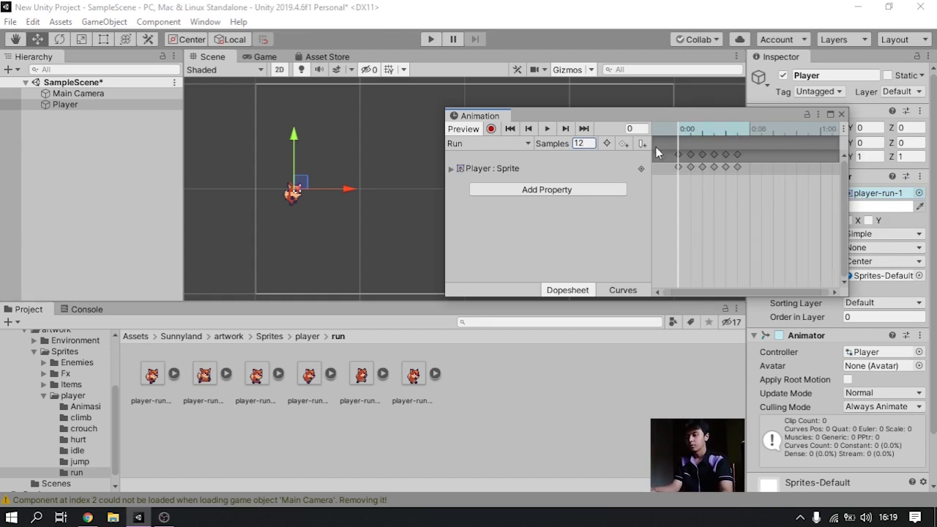
left_click(549, 129)
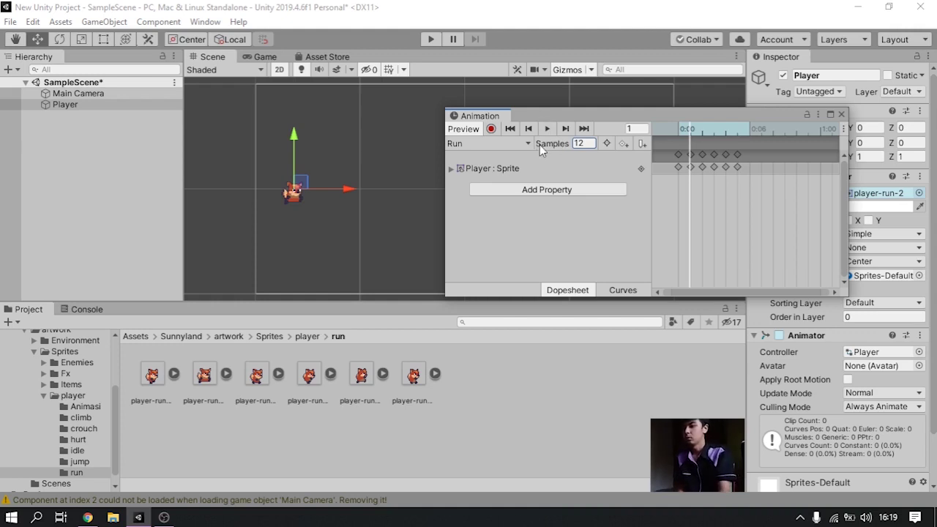
- Create a new Player animation clip named Jump in the Animasi folder, and switch to the Run clip and back to Jump
left_click(532, 143)
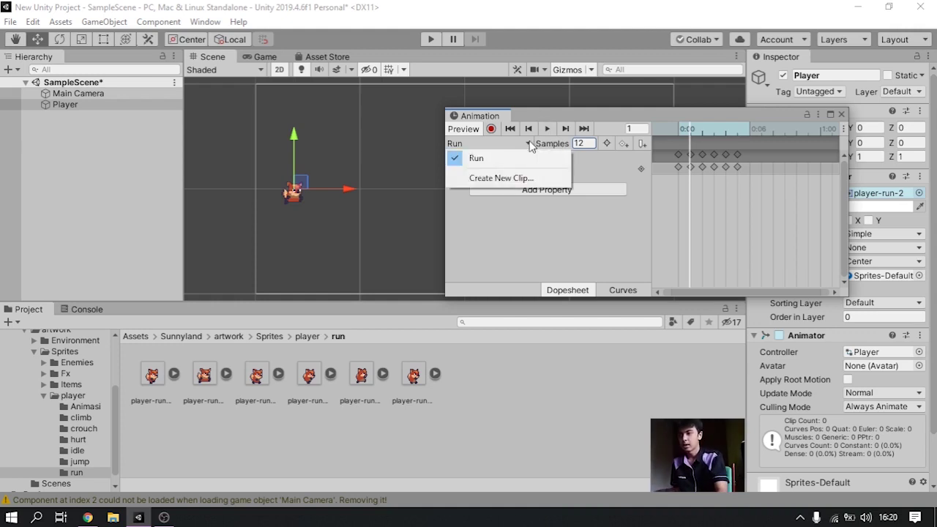
left_click(517, 178)
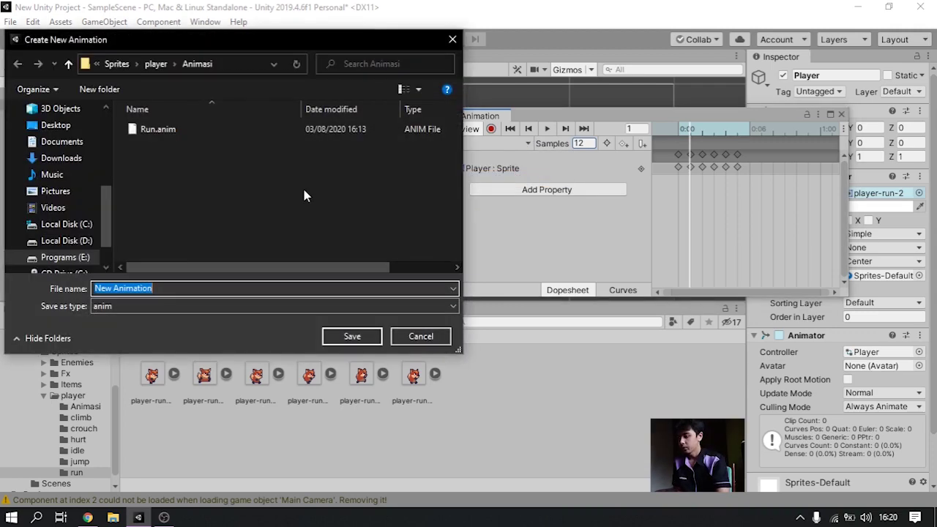
type("Jump")
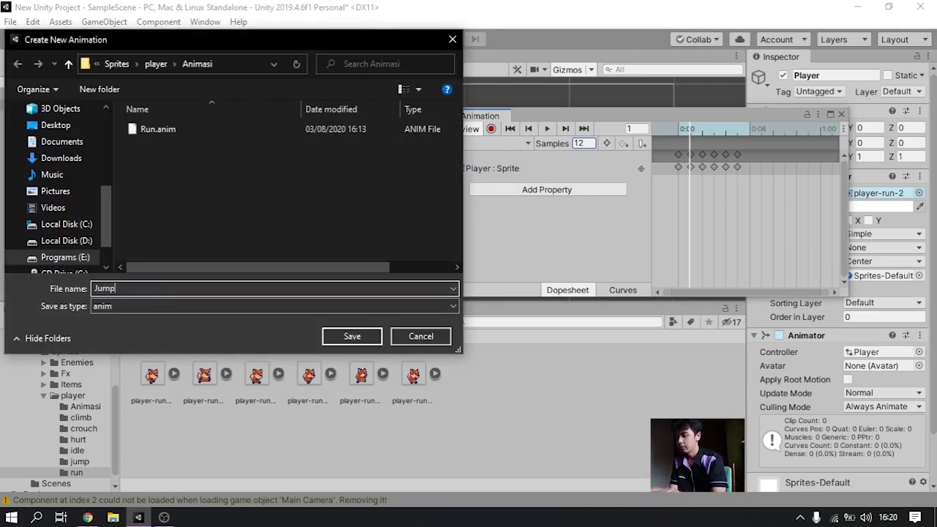
key("Return")
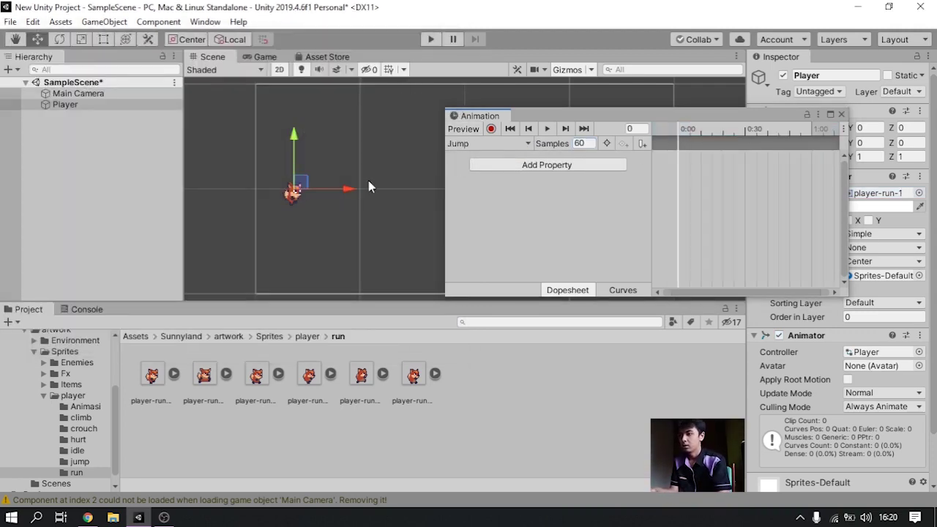
left_click(489, 144)
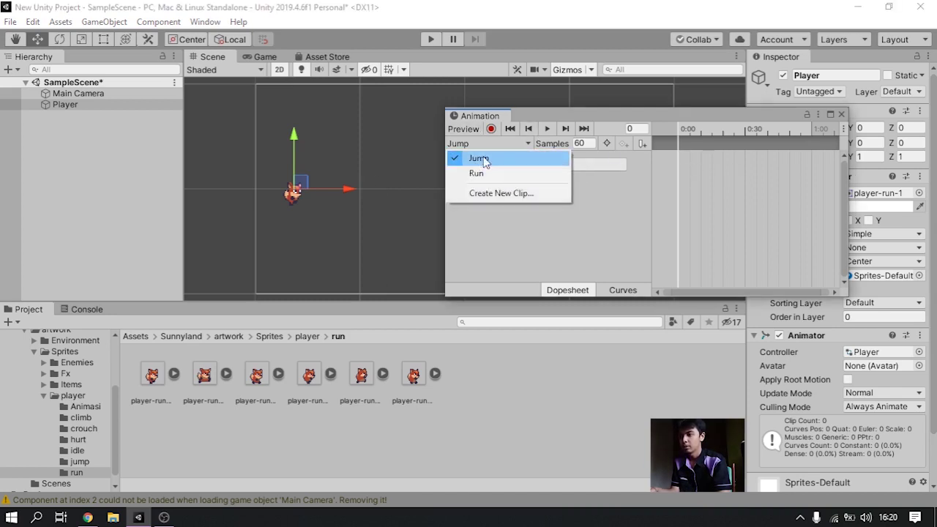
left_click(476, 173)
left_click(495, 145)
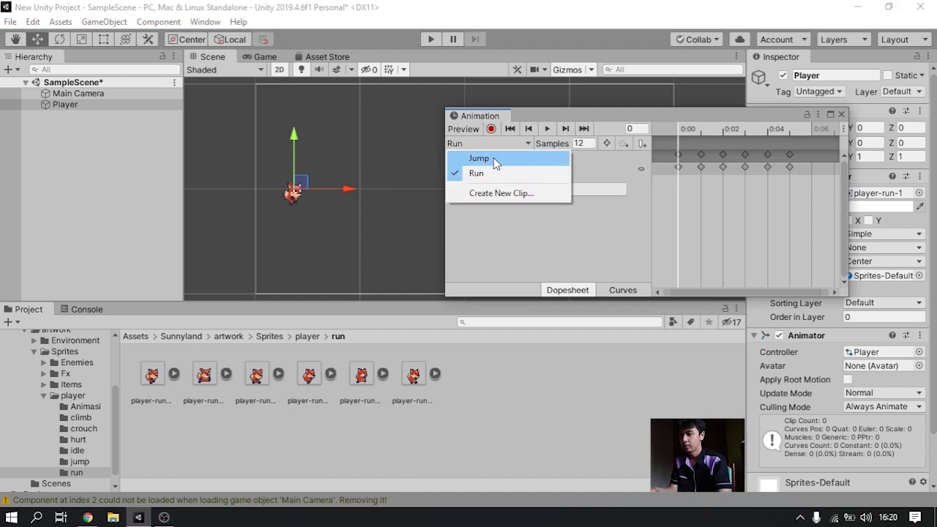
left_click(494, 157)
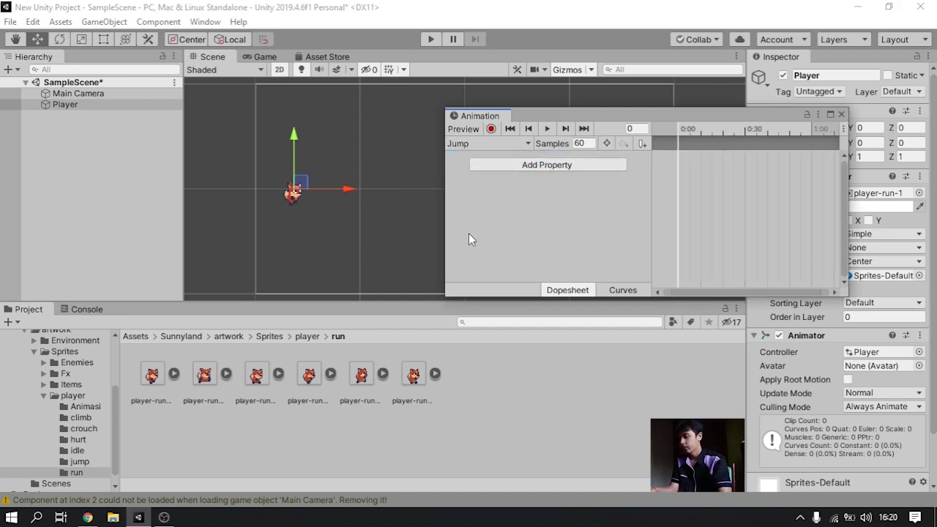
- Add the player-jump-1 sprite from the jump folder at the start of the Jump clip's timeline and set its samples to 12
scroll(78, 437, "down", 1)
left_click(79, 450)
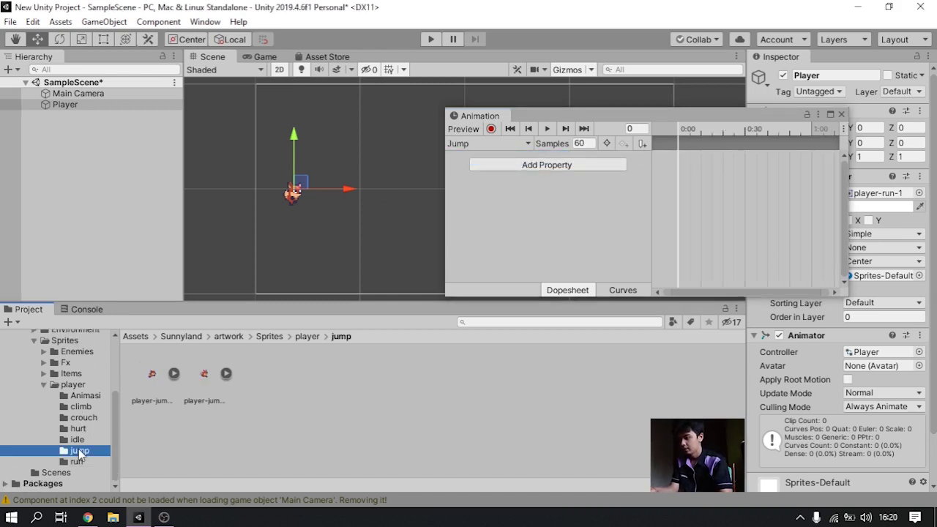
left_click(144, 380)
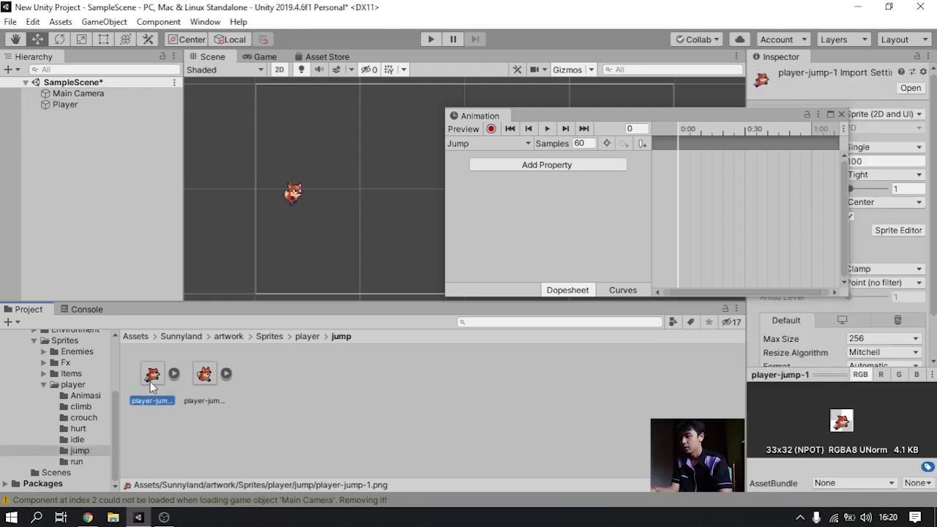
left_click_drag(150, 381, 676, 163)
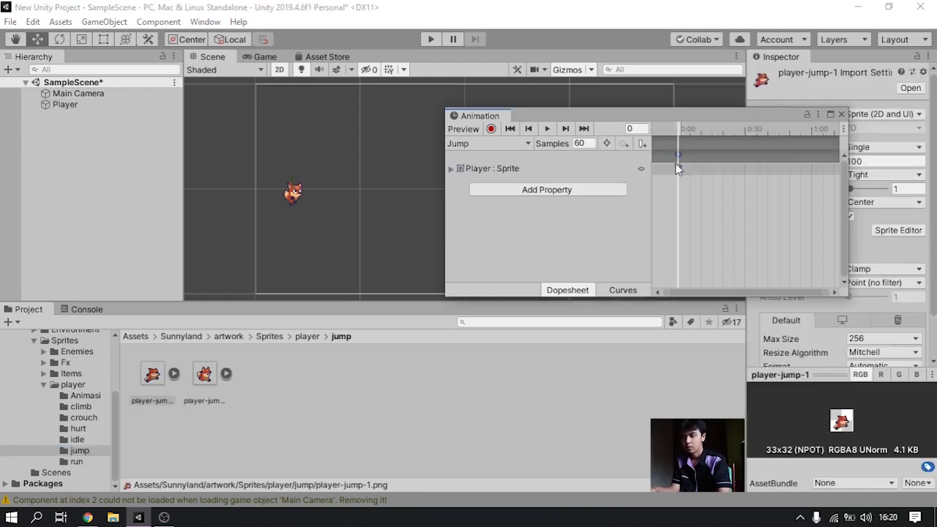
double_click(582, 143)
type("12")
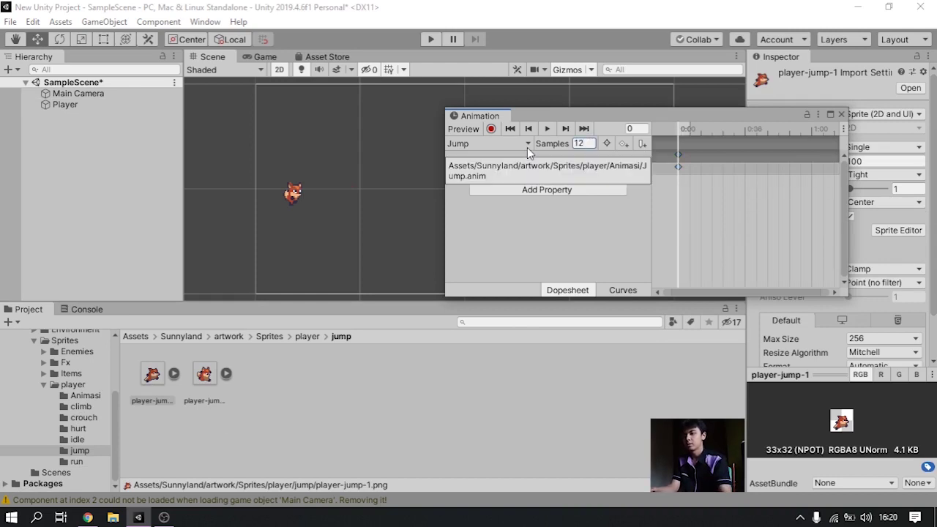
key("space")
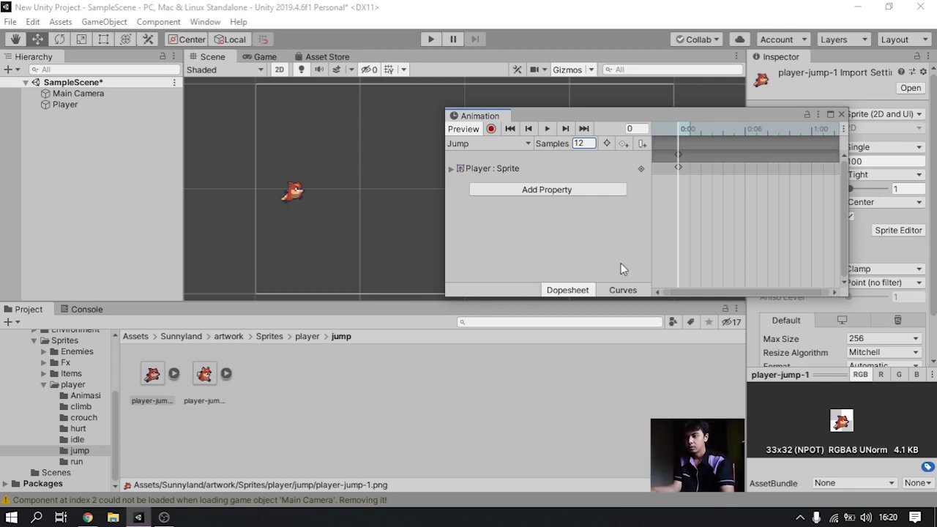
- Create another Player animation clip named Down in the Animasi folder
left_click(505, 146)
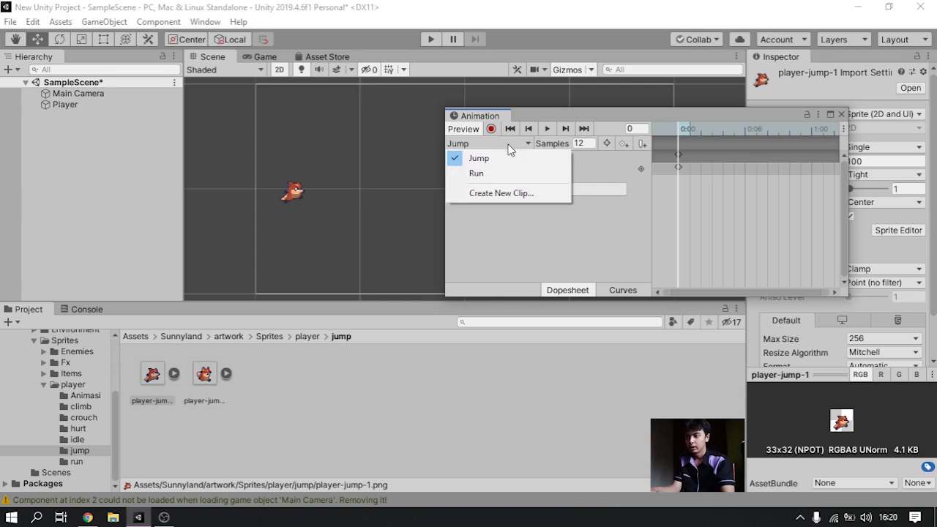
left_click(505, 194)
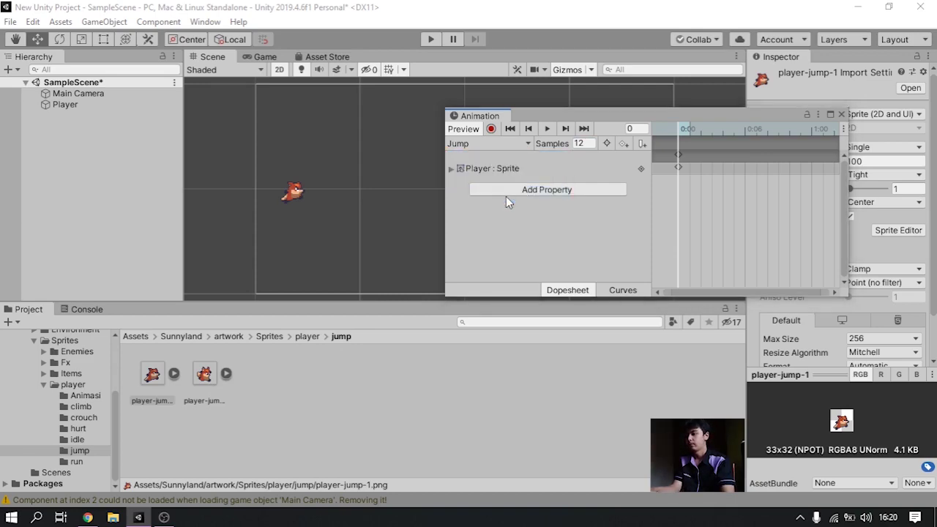
type("Down")
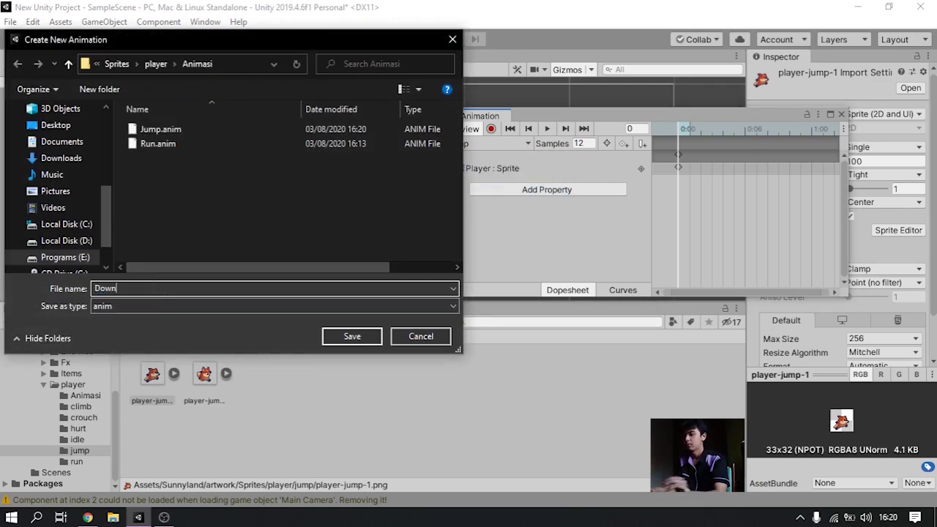
key("Return")
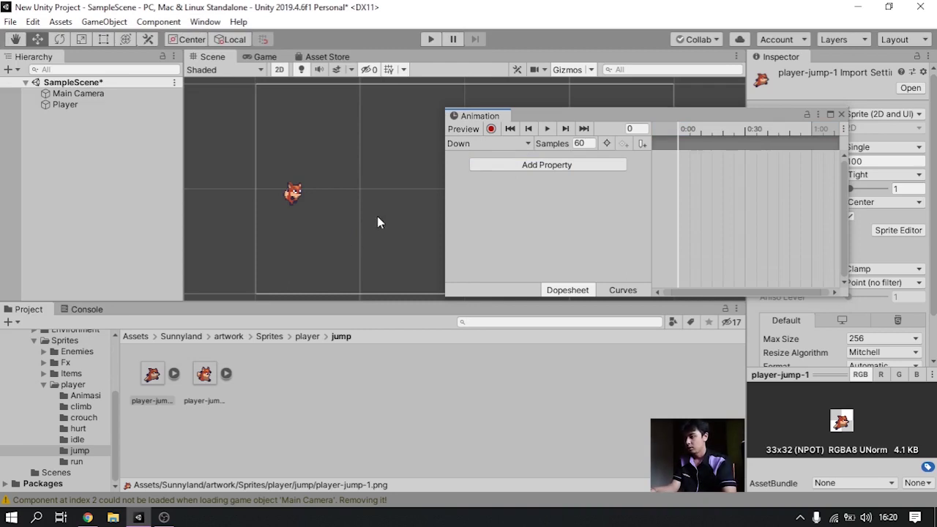
- Add the player-jump-2 sprite at the start of the Down clip's timeline, set its samples to 12, and preview the clip
left_click(204, 401)
left_click_drag(204, 374, 683, 156)
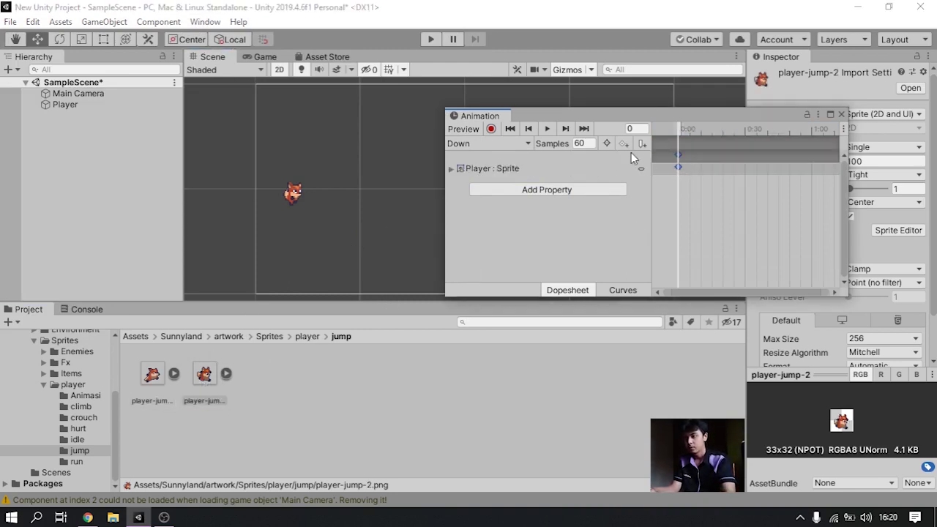
left_click(589, 145)
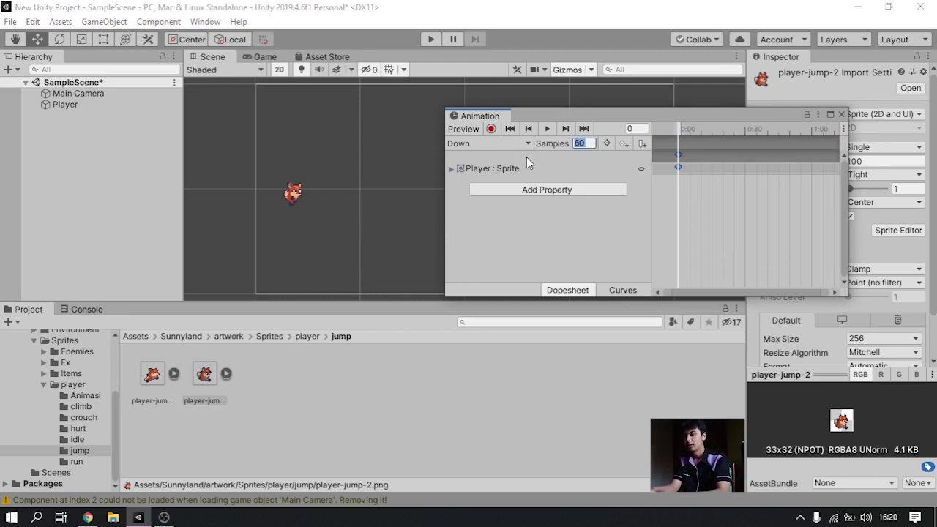
type("12")
key("Return")
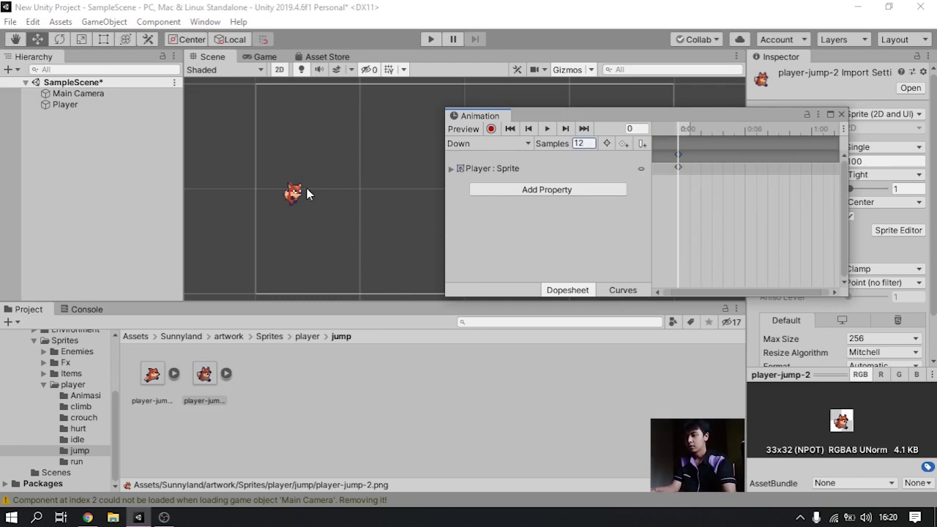
left_click(546, 129)
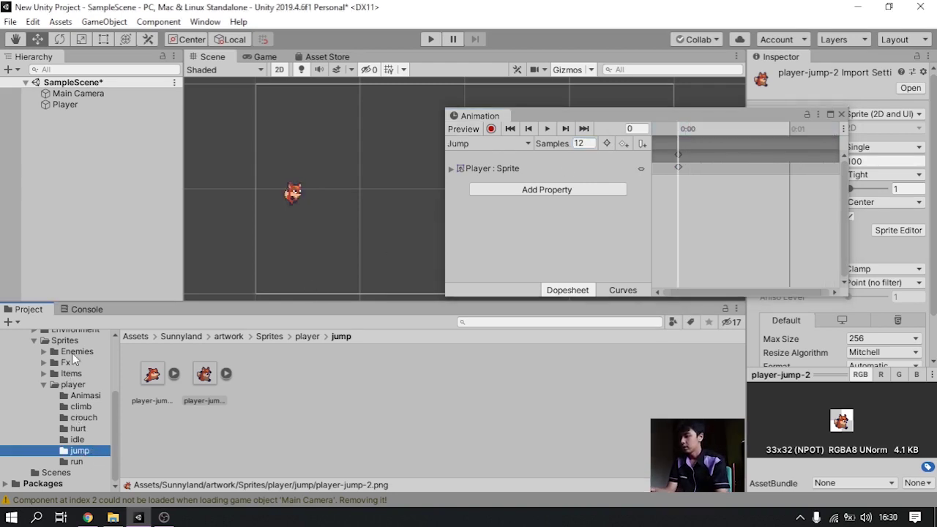
- Open the Animasi folder and inspect the Run, Jump and Down clips one after another
left_click(85, 396)
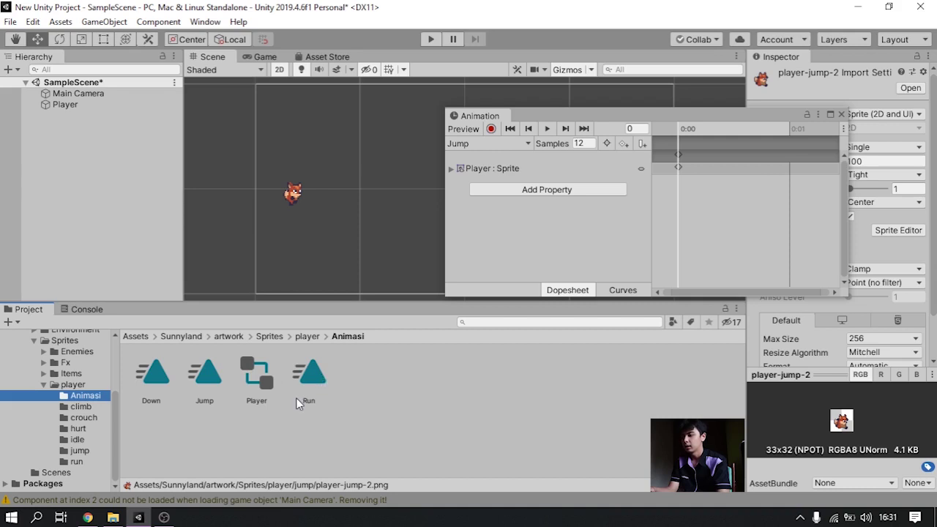
left_click(310, 379)
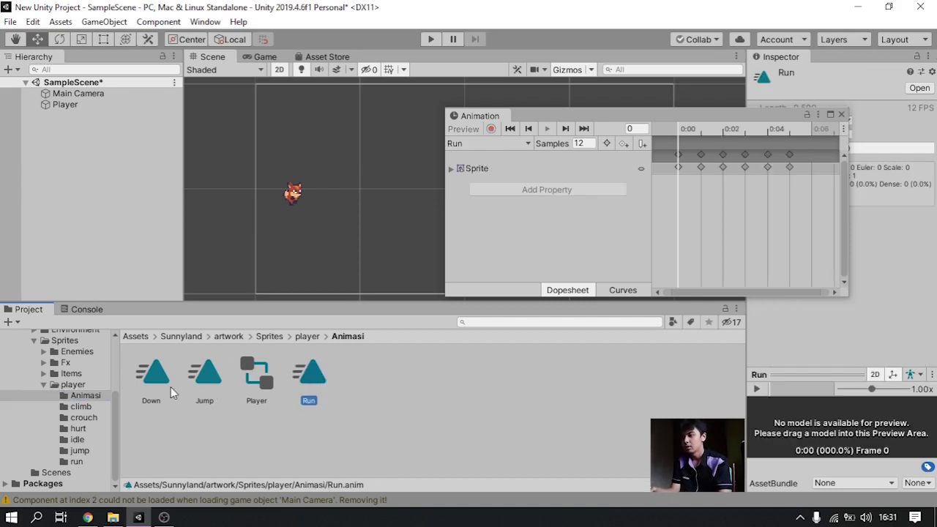
right_click(208, 377)
left_click(352, 415)
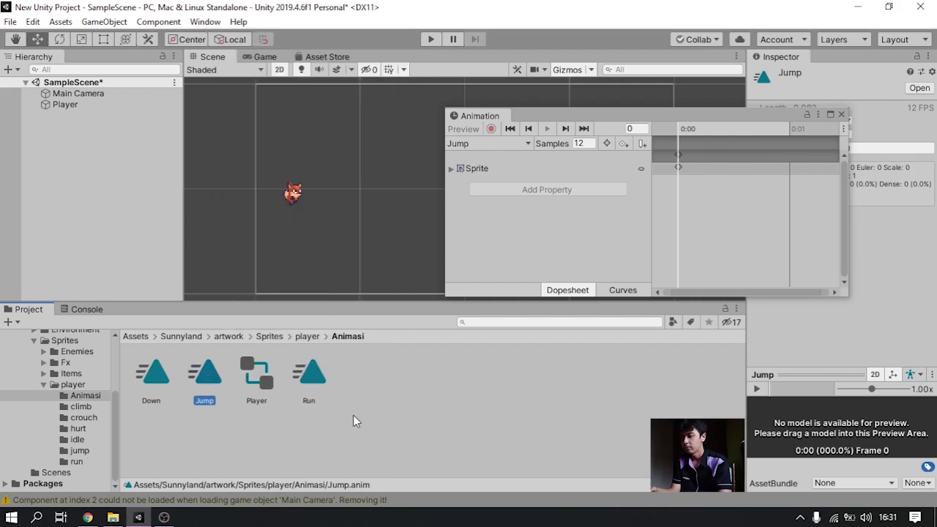
left_click(164, 375)
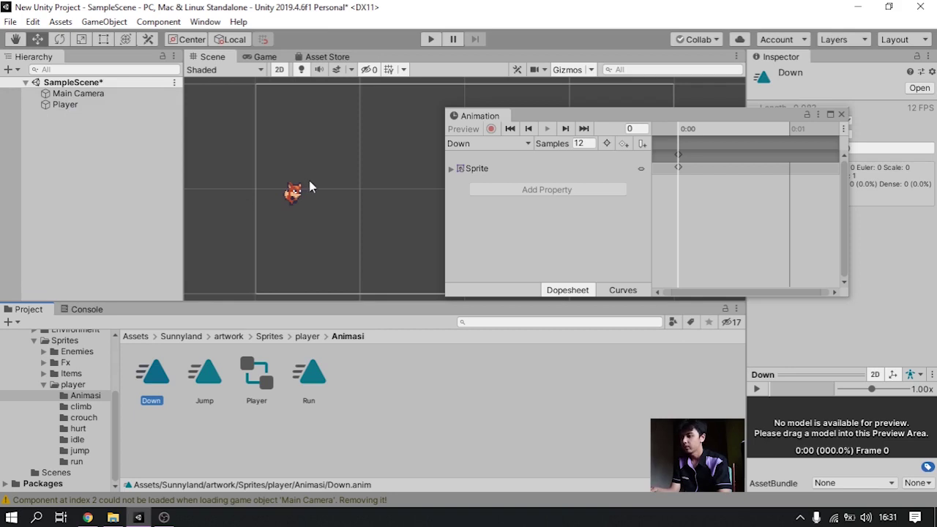
- Close the Animation window, open the Animator as a floating window beside the fox, and show the Player's animation states in it
left_click(841, 114)
left_click(204, 22)
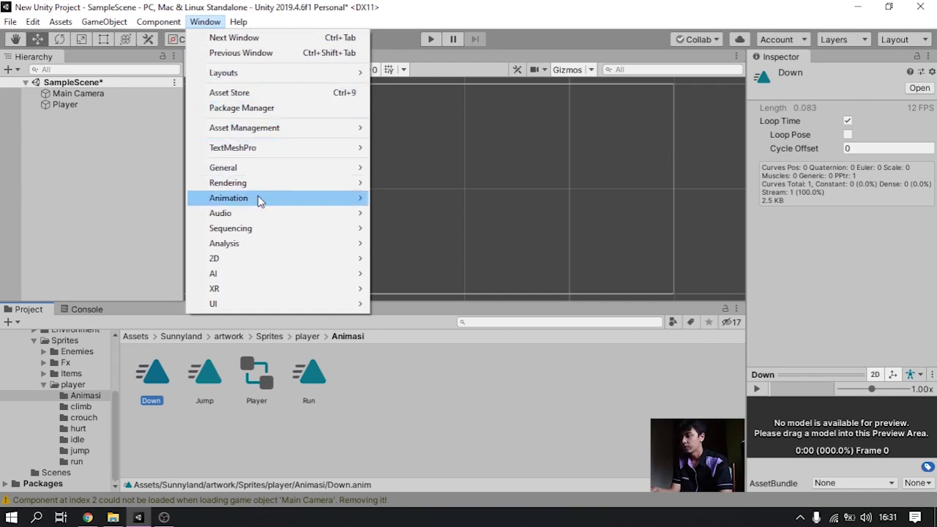
mouse_move(261, 199)
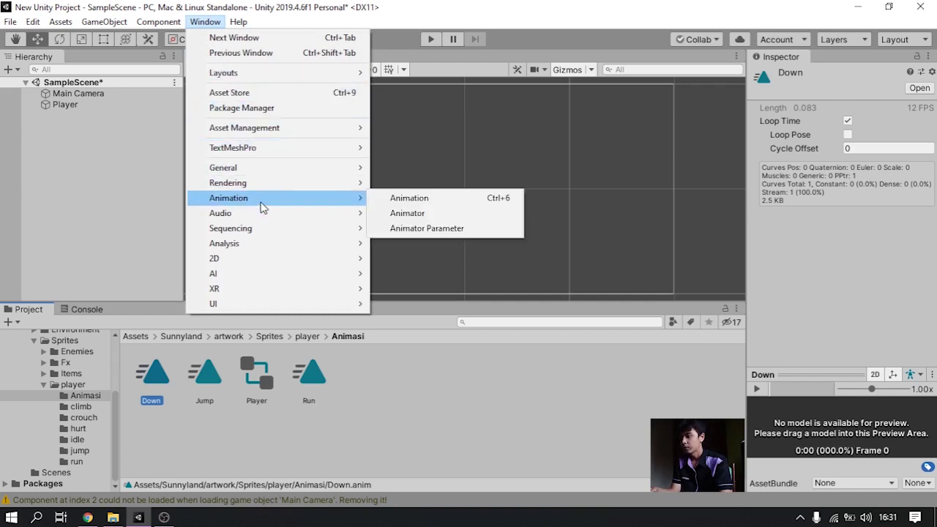
left_click(406, 213)
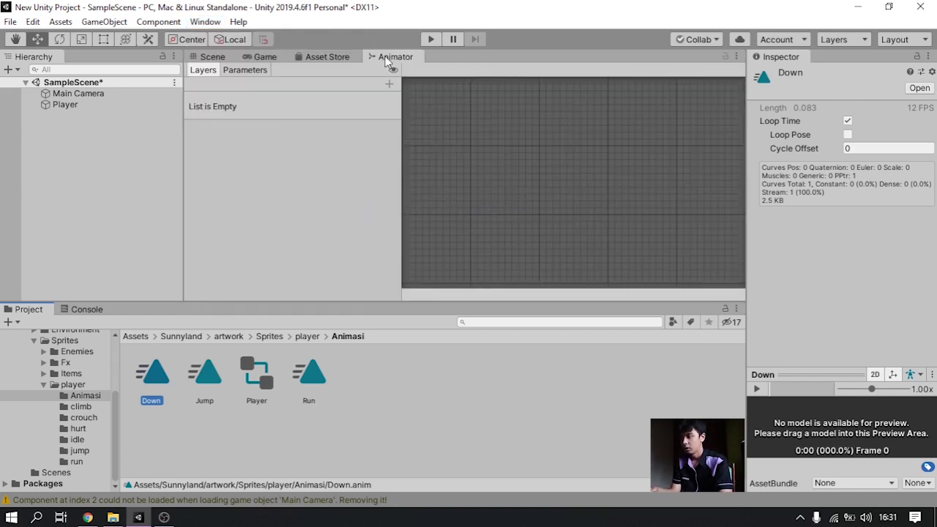
left_click_drag(399, 57, 538, 202)
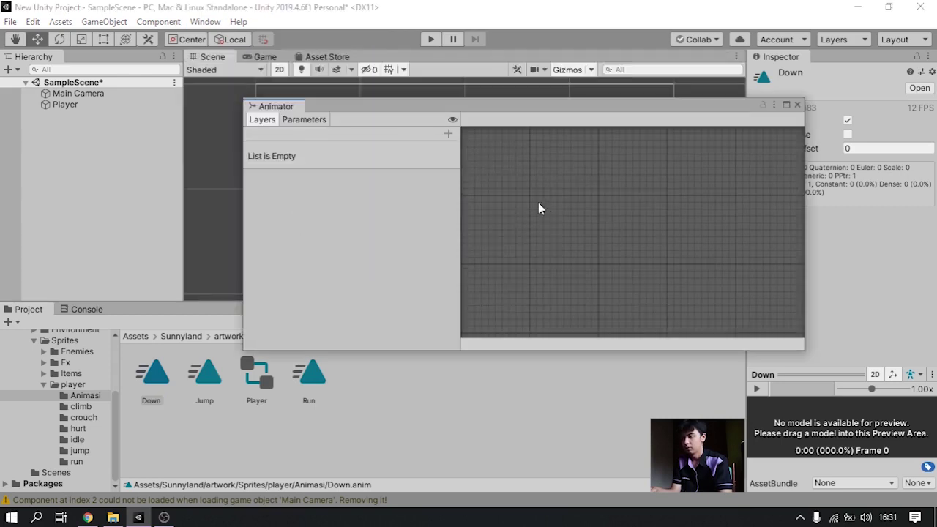
left_click_drag(704, 104, 816, 97)
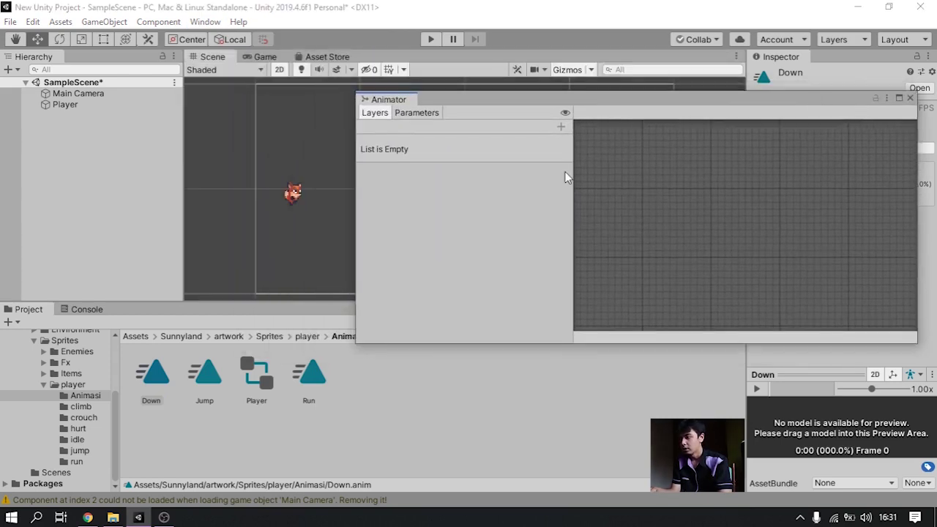
left_click(66, 105)
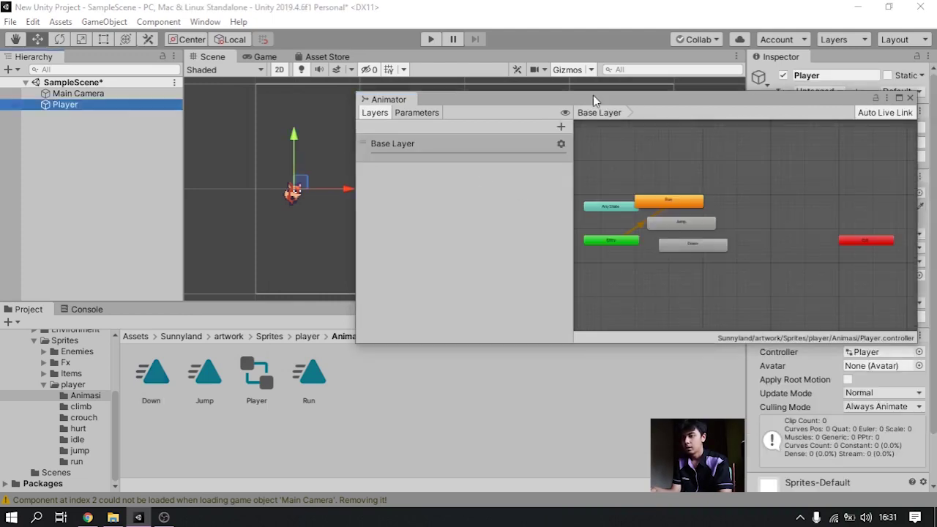
- Move the floating Animator window closer to the fox, enlarge its state graph, and inspect the Entry state
left_click(592, 95)
scroll(603, 155, "up", 4)
scroll(465, 234, "up", 2)
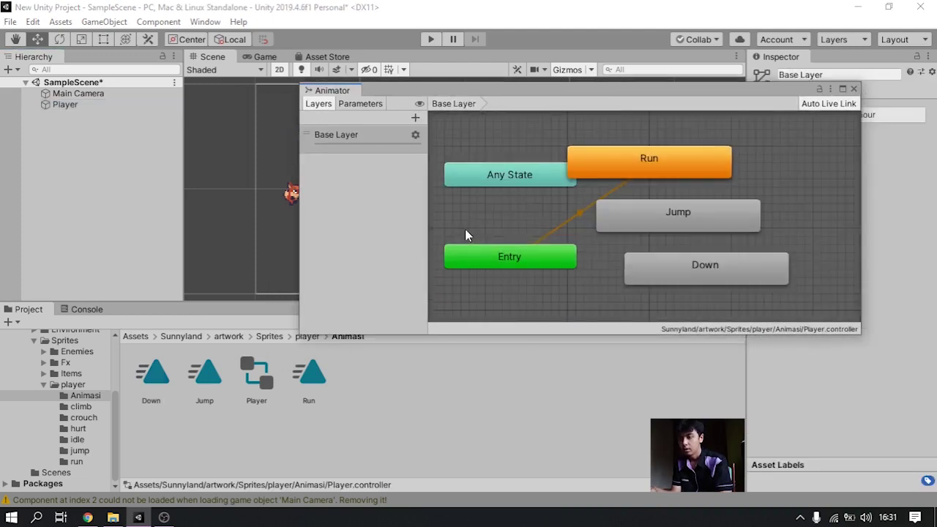
scroll(461, 232, "down", 1)
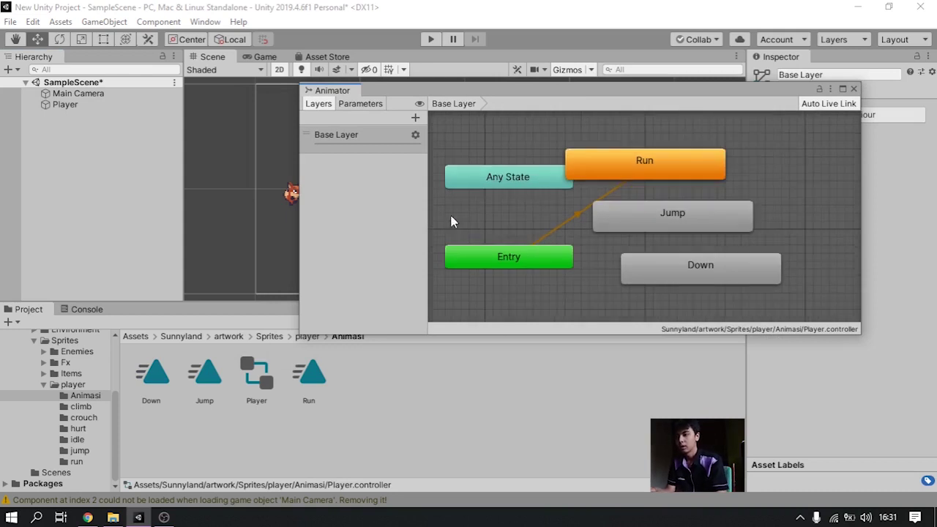
left_click(533, 257)
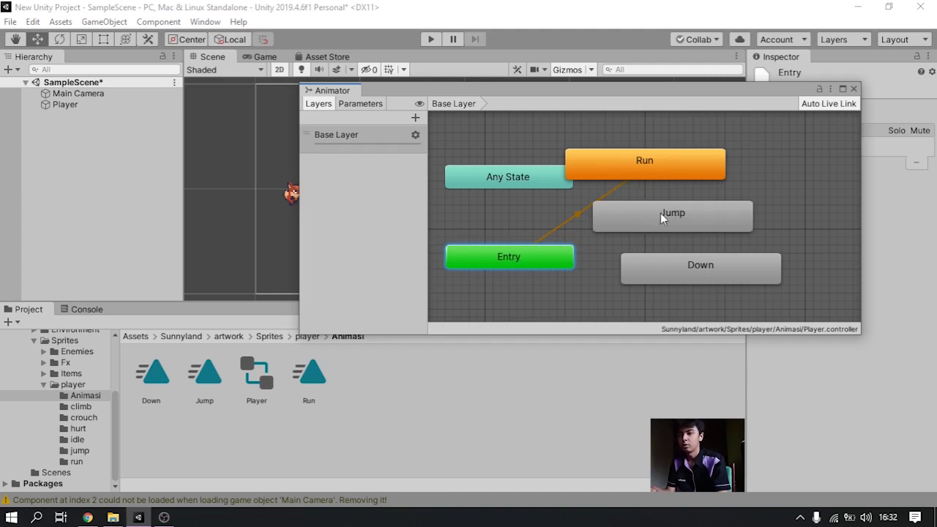
- Set the Jump state as the Base Layer's default state
left_click_drag(680, 217, 682, 213)
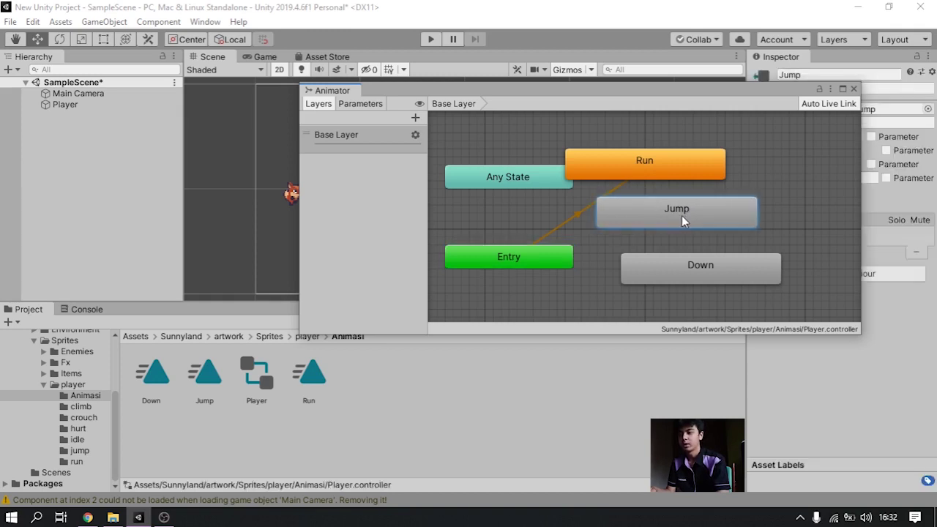
right_click(682, 216)
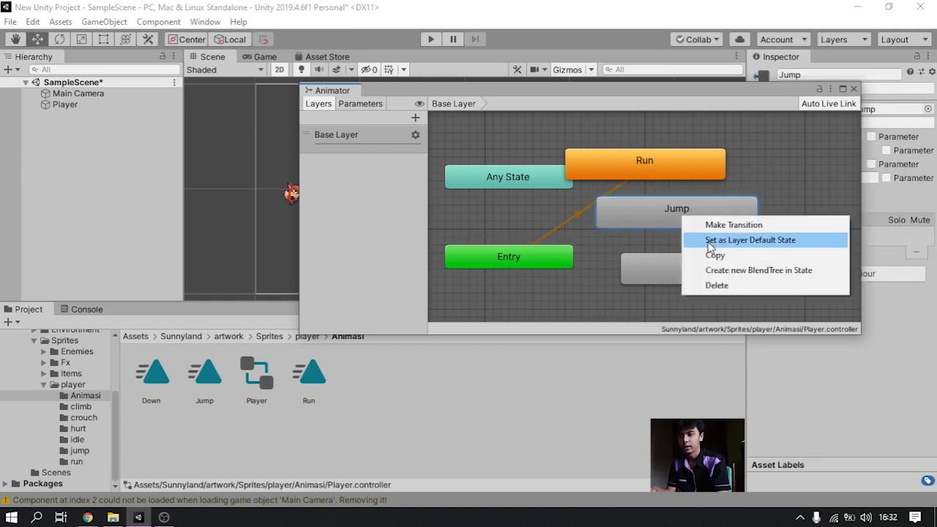
left_click(707, 241)
right_click(679, 212)
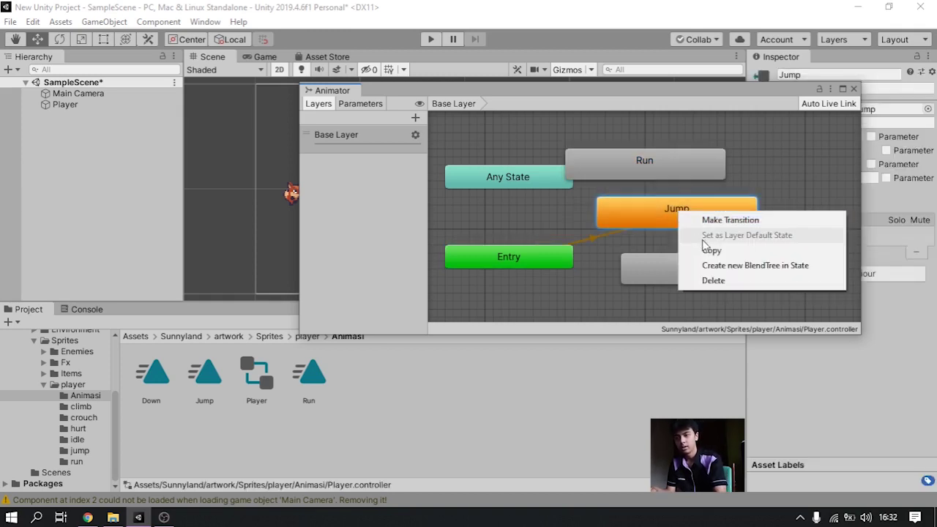
left_click(723, 180)
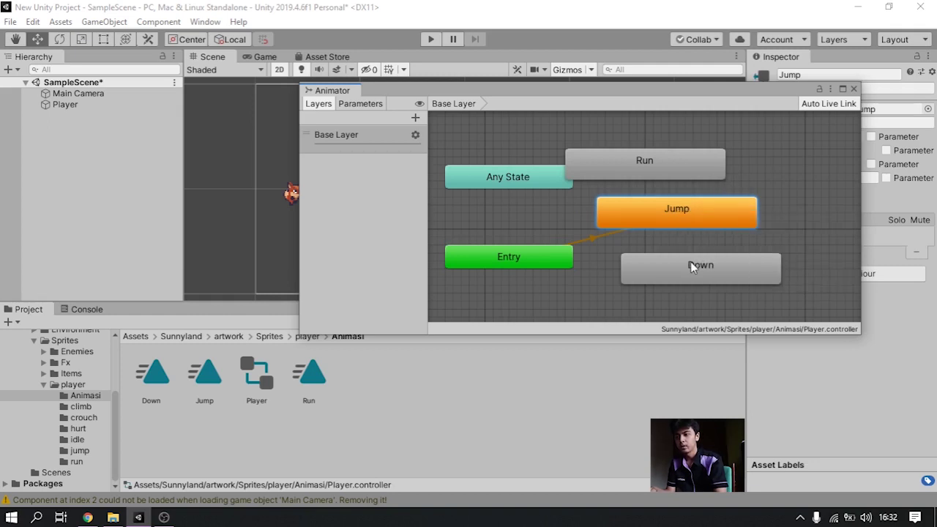
- Make Run the Base Layer's default state again in place of Jump
left_click(663, 159)
right_click(663, 159)
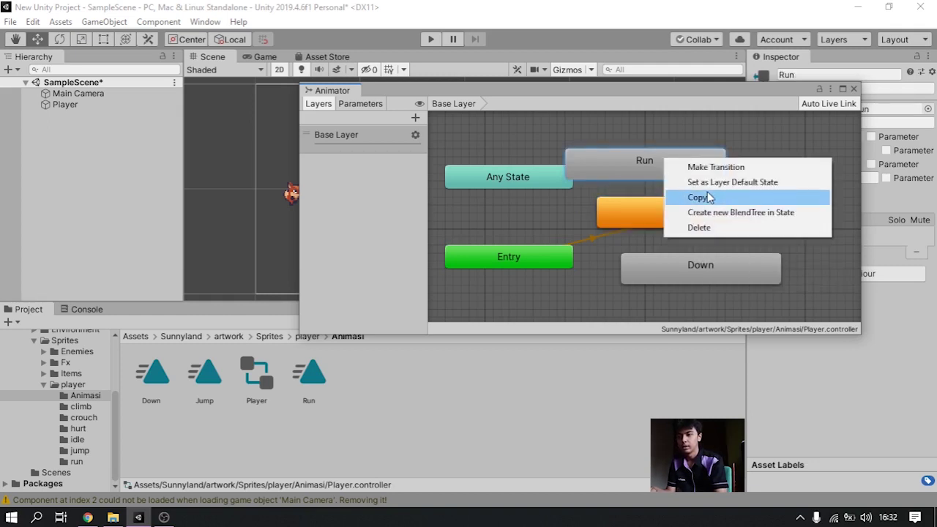
left_click(708, 189)
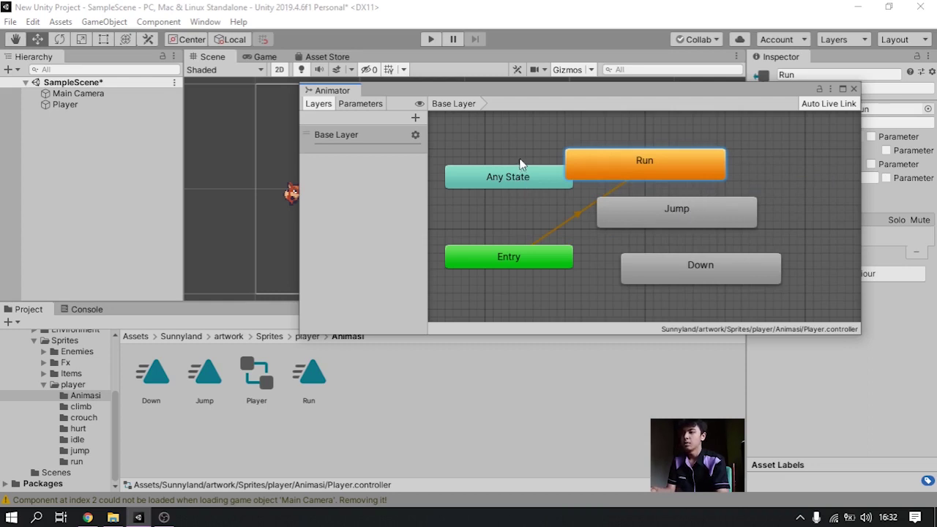
- Rearrange the state graph with Jump above Any State, Run beside Entry, and Down above Run
scroll(521, 163, "down", 2)
scroll(513, 136, "down", 2)
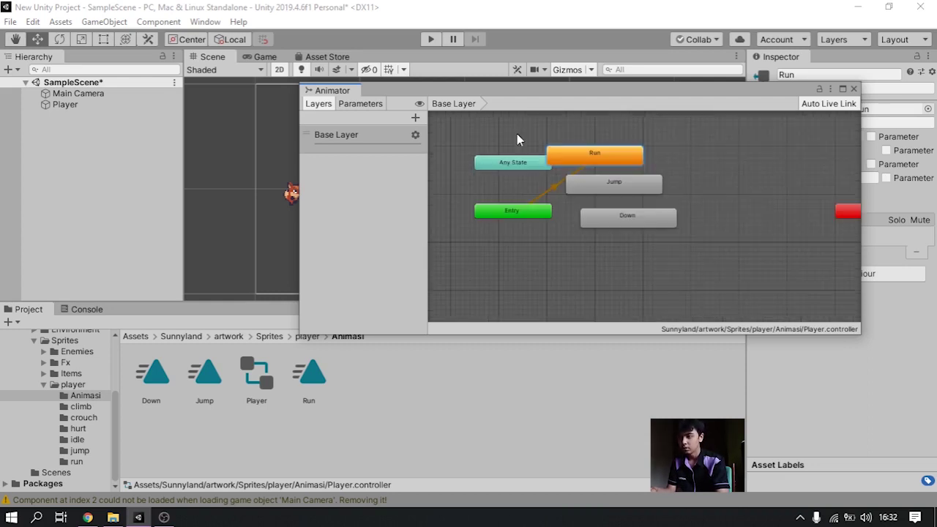
scroll(513, 130, "up", 2)
left_click_drag(524, 126, 535, 146)
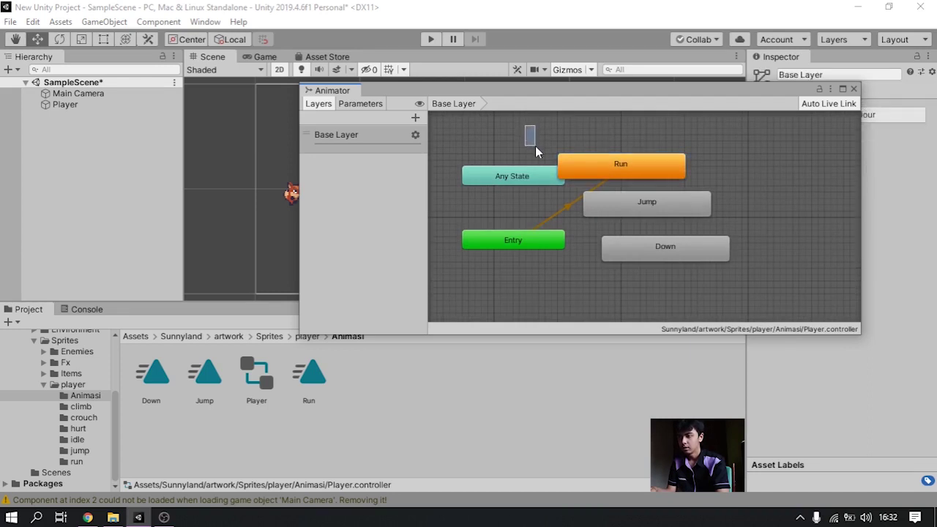
left_click_drag(617, 201, 503, 124)
left_click_drag(659, 243, 636, 132)
left_click_drag(638, 165, 678, 231)
left_click(646, 127)
left_click_drag(646, 126, 678, 158)
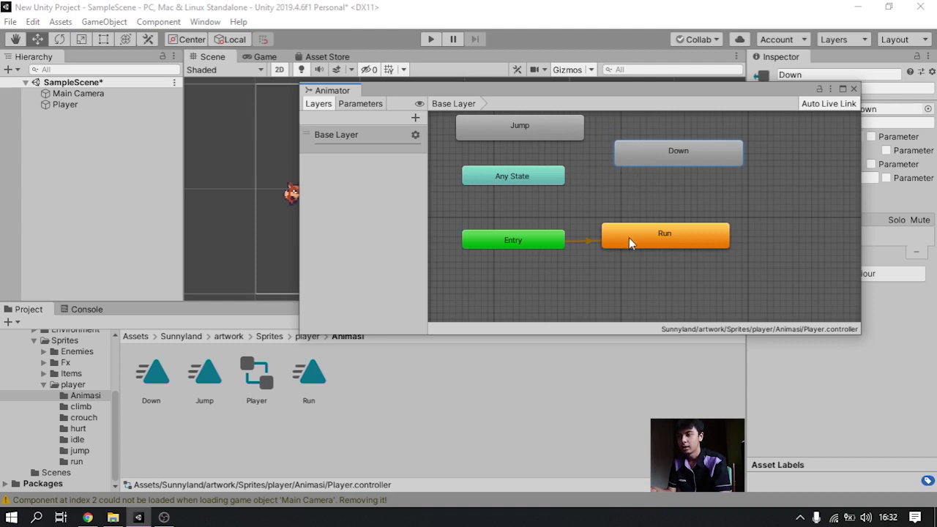
- Center the Jump state directly over Any State and raise the Down state level beside it
left_click(512, 240)
left_click(526, 180)
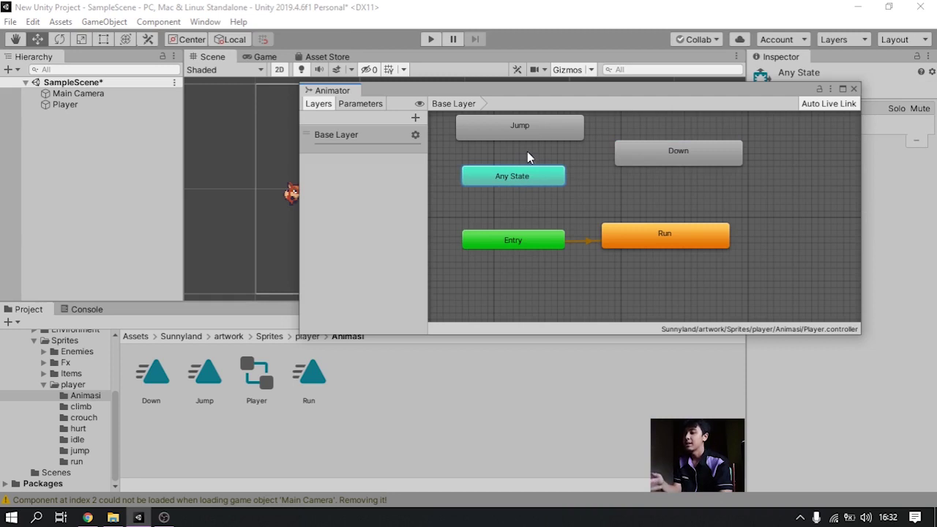
left_click_drag(522, 136, 518, 140)
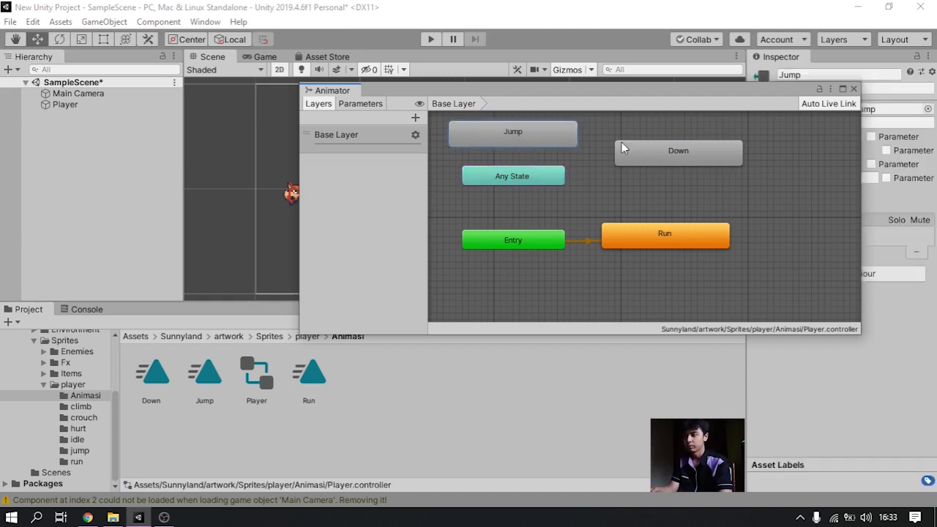
left_click_drag(622, 147, 636, 136)
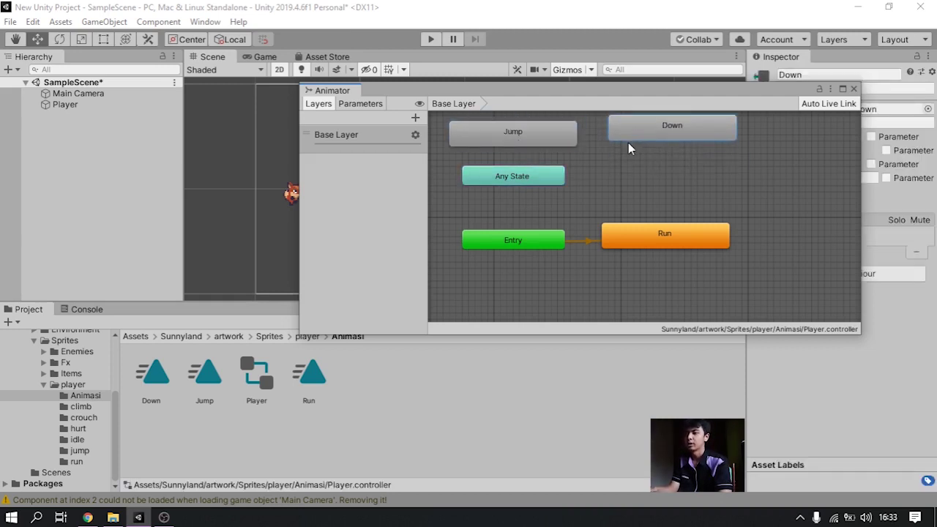
left_click(523, 168)
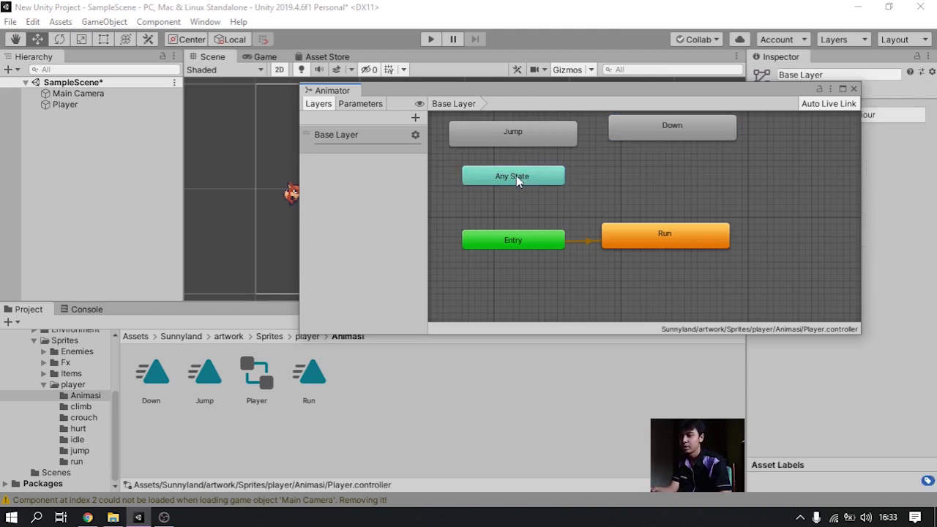
left_click(511, 161)
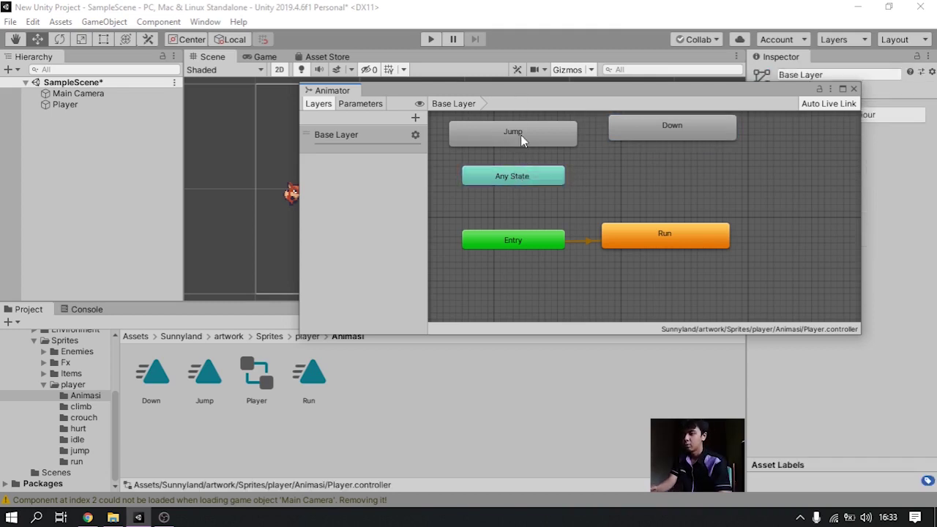
- Make a transition from Any State to Jump and another from Jump to Down
right_click(529, 174)
left_click(560, 184)
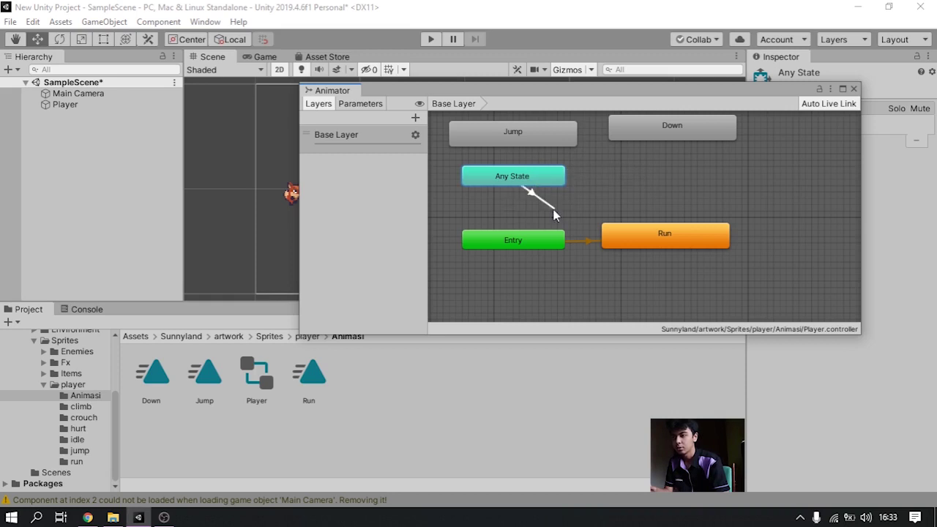
left_click(516, 131)
right_click(536, 132)
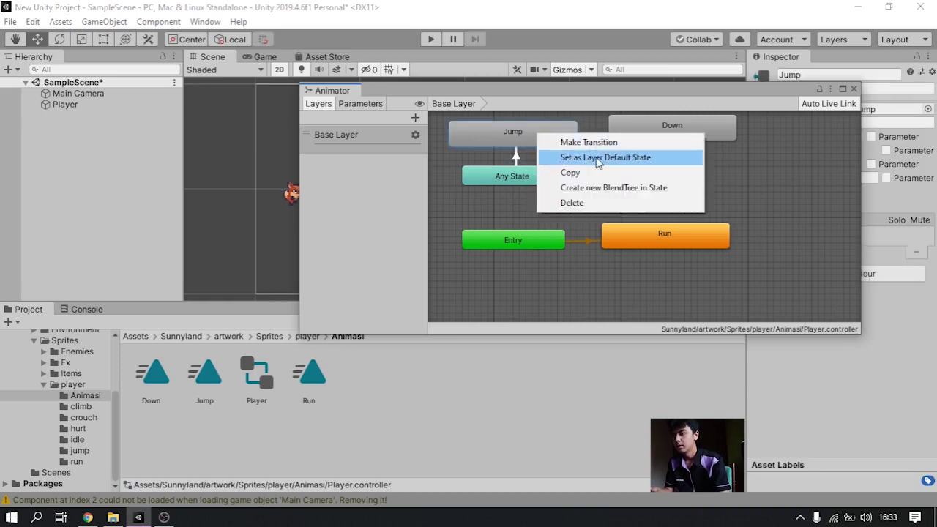
left_click(586, 142)
left_click(664, 124)
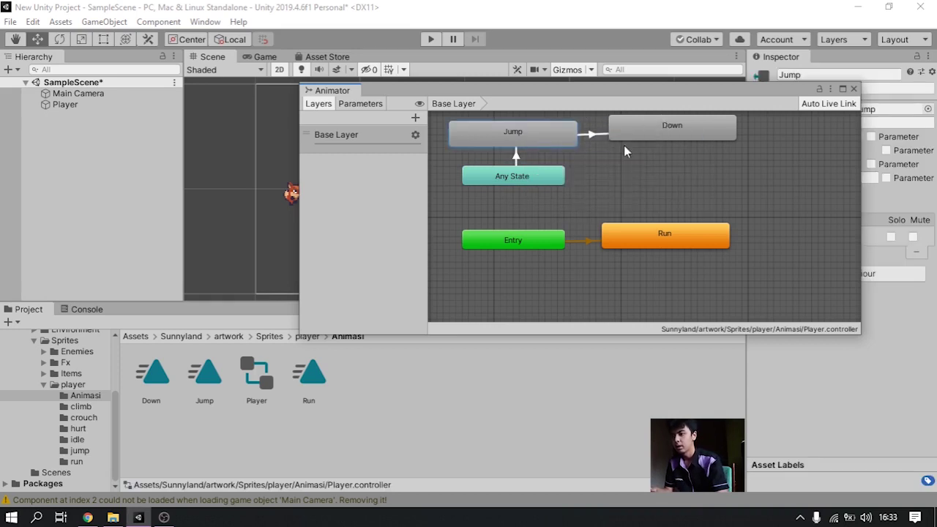
- Make a transition from the Down state to the Run state
left_click(633, 130)
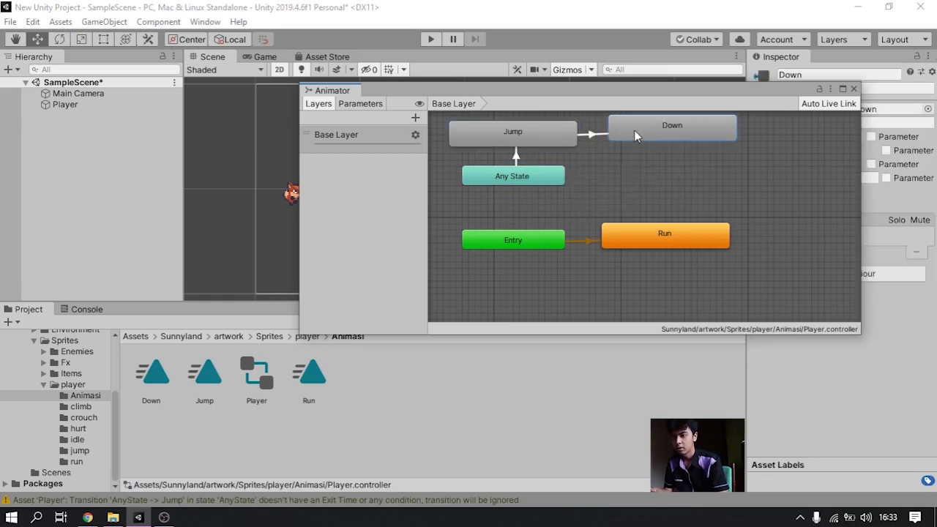
right_click(656, 122)
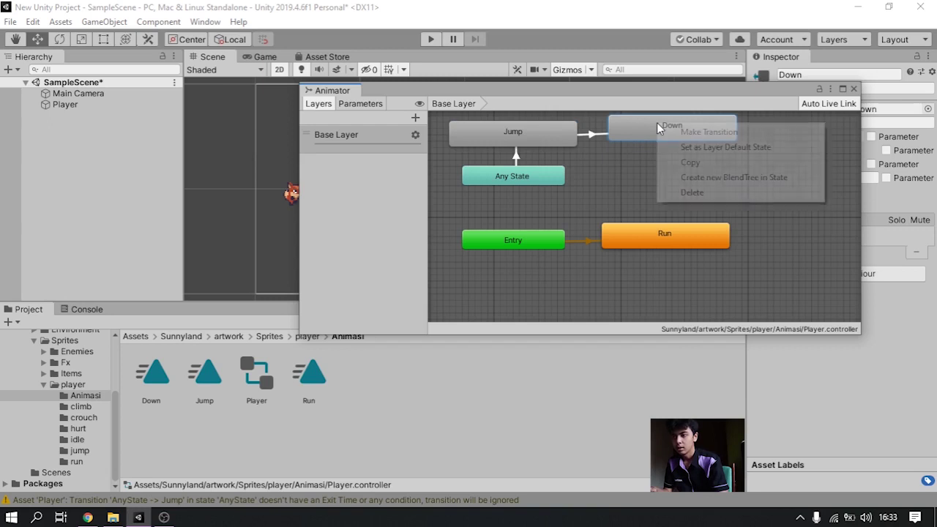
left_click(707, 132)
left_click(670, 233)
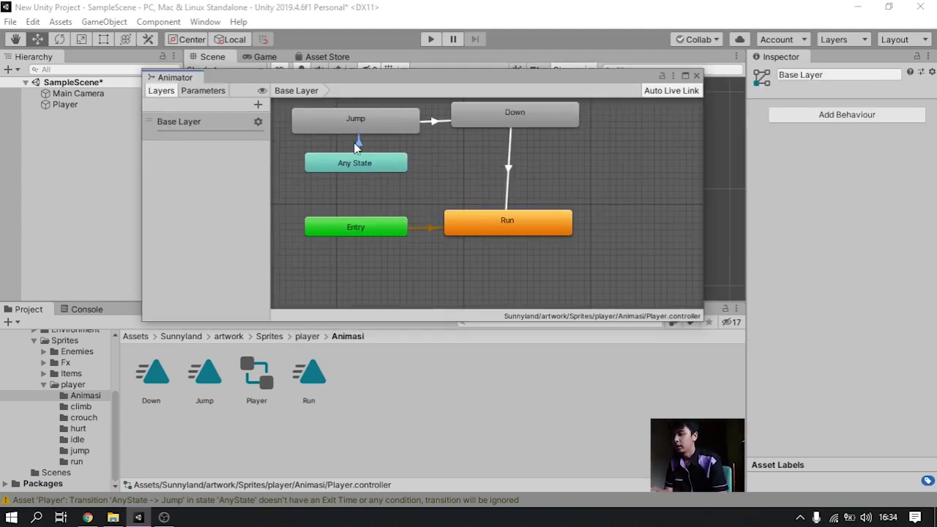
- Set the Transition Duration of the Any State to Jump transition to 0 in its settings
left_click(359, 143)
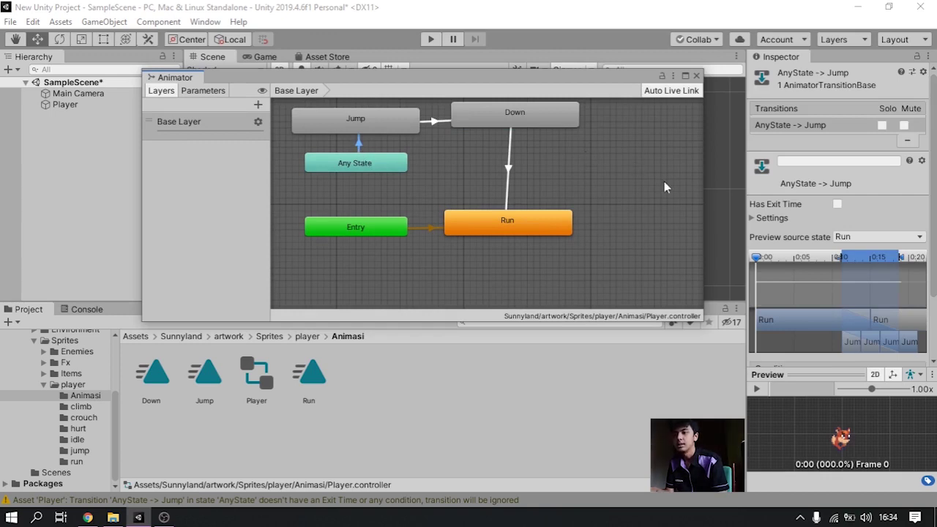
scroll(803, 196, "down", 3)
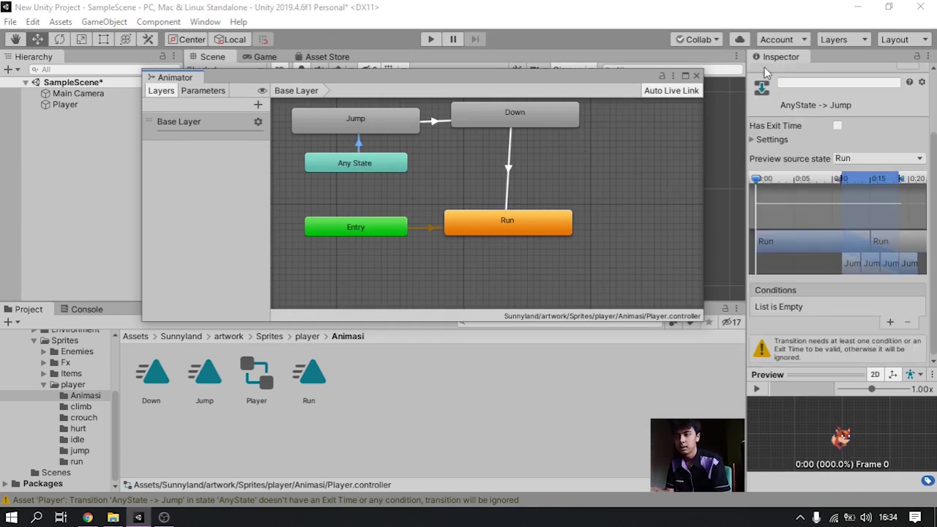
left_click(751, 139)
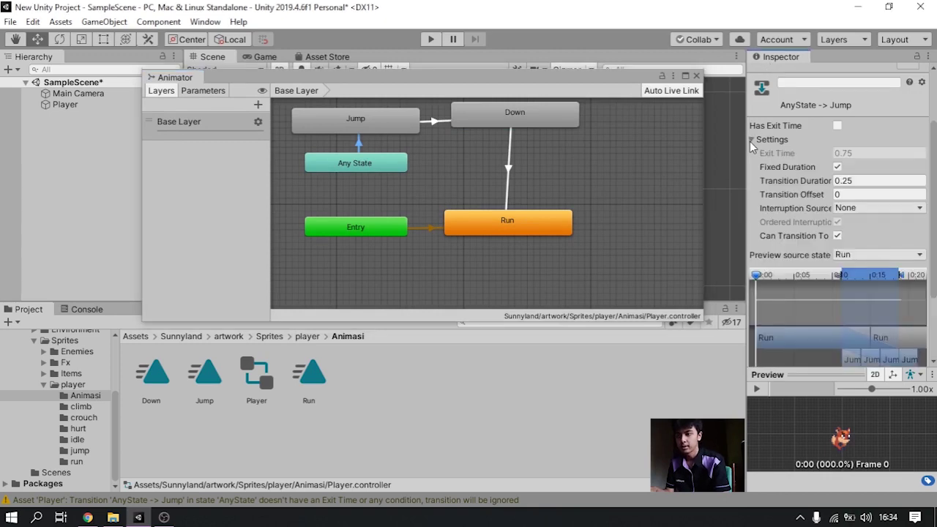
left_click(816, 181)
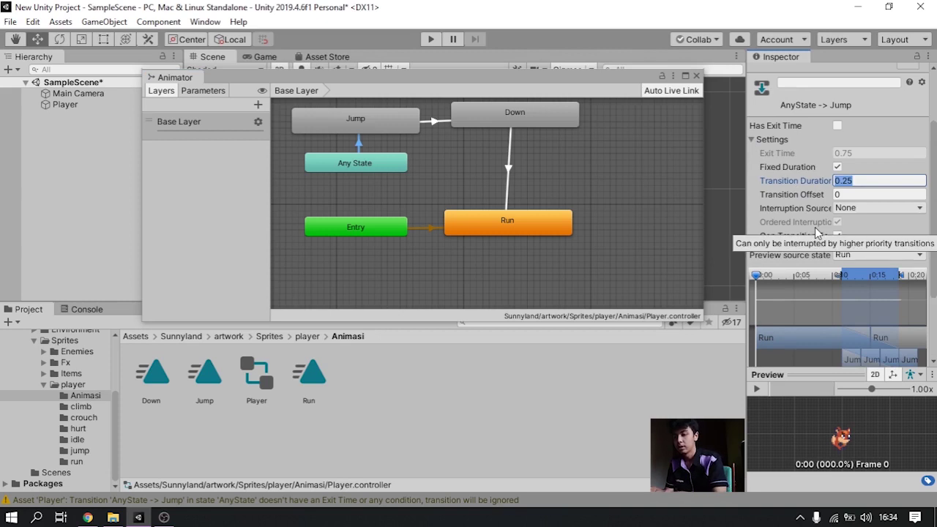
type("0")
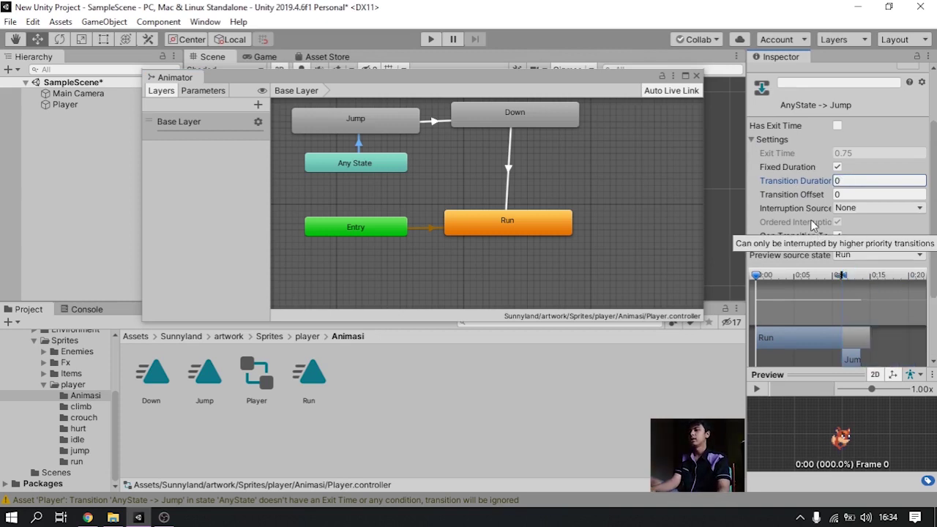
- Select the Jump to Down and Down to Run transitions together and set their Transition Duration to 0
left_click(434, 121)
left_click(506, 167)
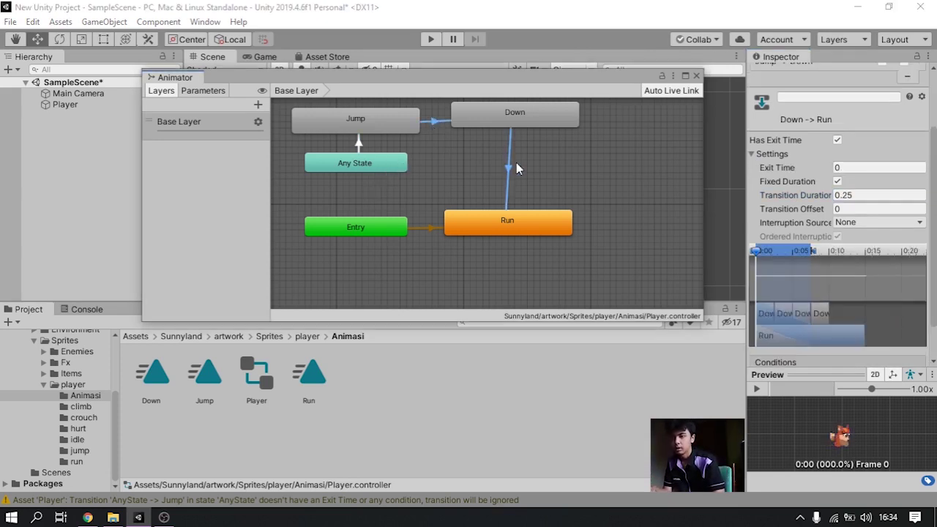
left_click(840, 195)
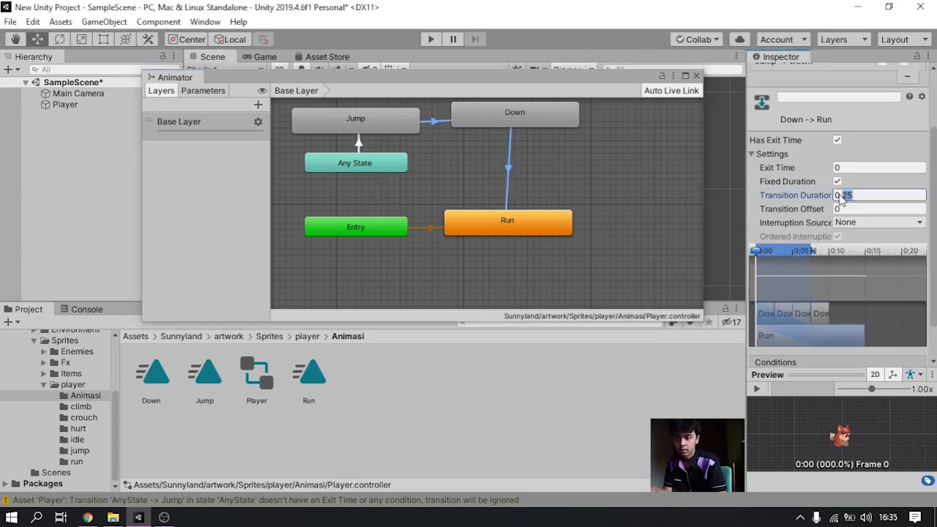
type("0")
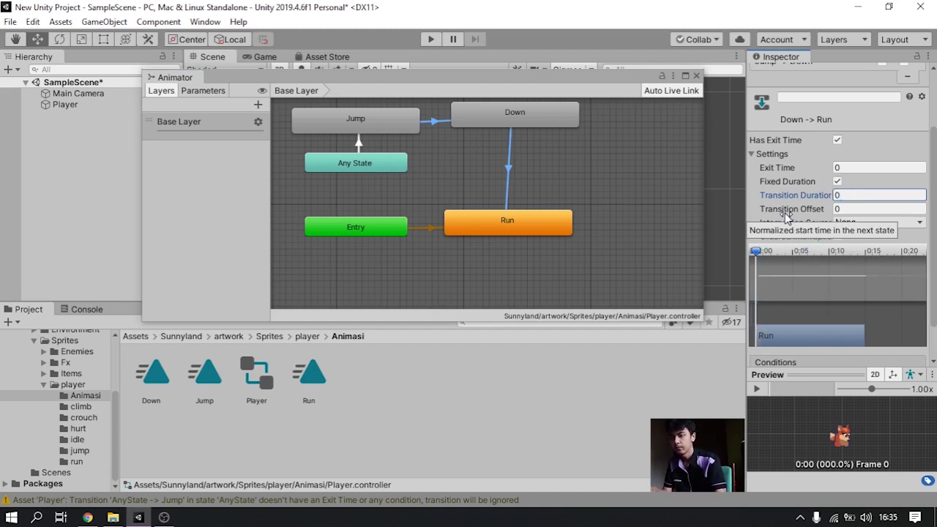
left_click(640, 188)
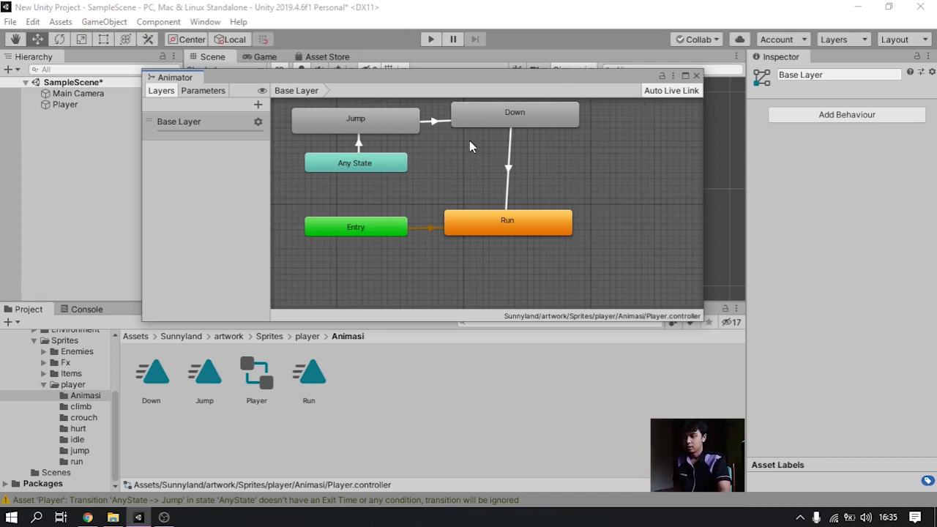
- Add a Float parameter named VelocityY to the Player animator controller
left_click(207, 90)
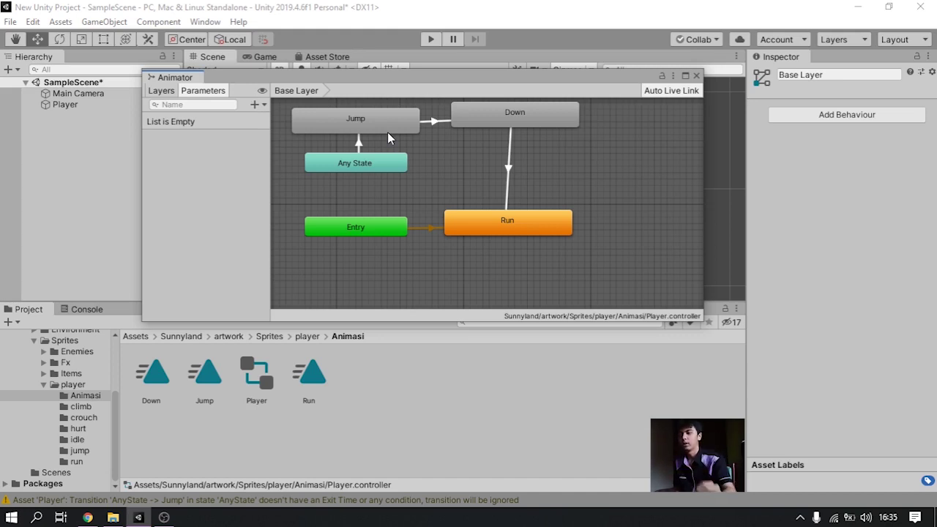
left_click(256, 107)
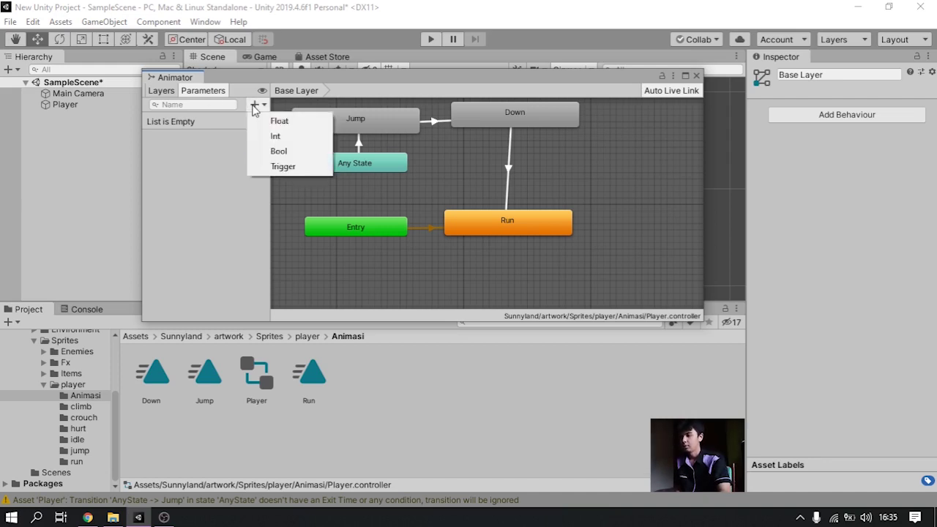
left_click(278, 121)
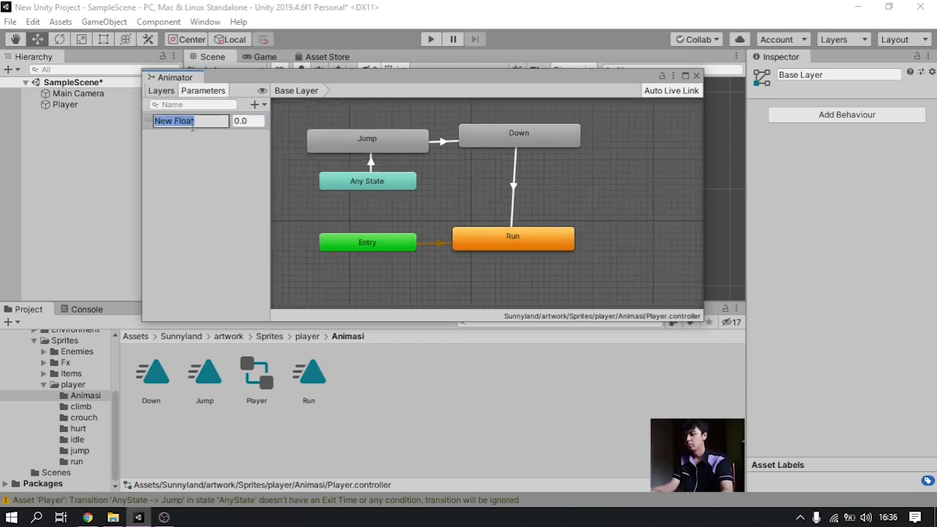
type("Ve")
type("ity")
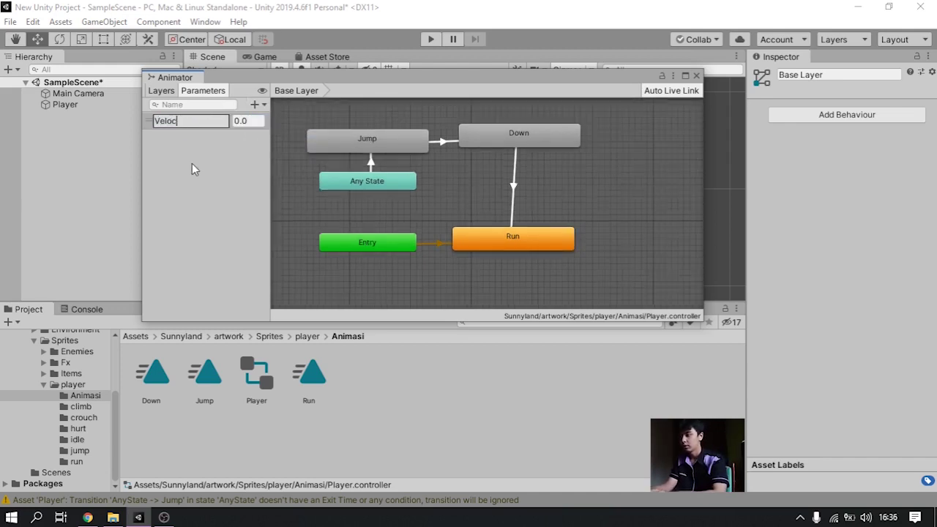
type("Y")
key("Return")
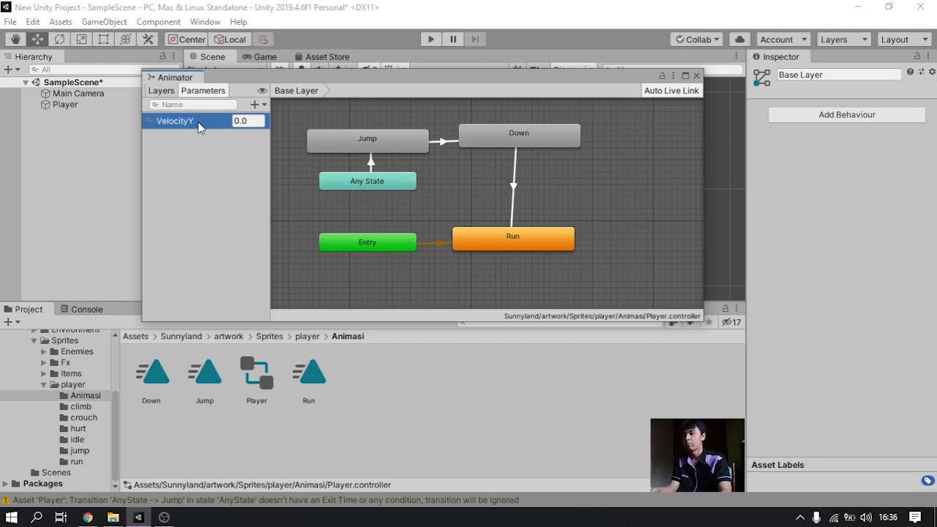
- Add a Bool parameter named IsGround to the animator parameters
left_click(255, 105)
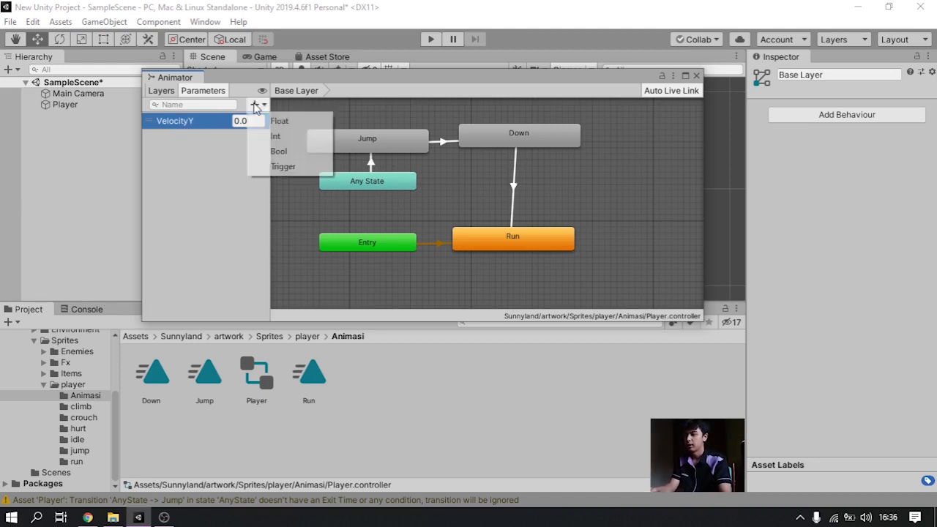
left_click(282, 154)
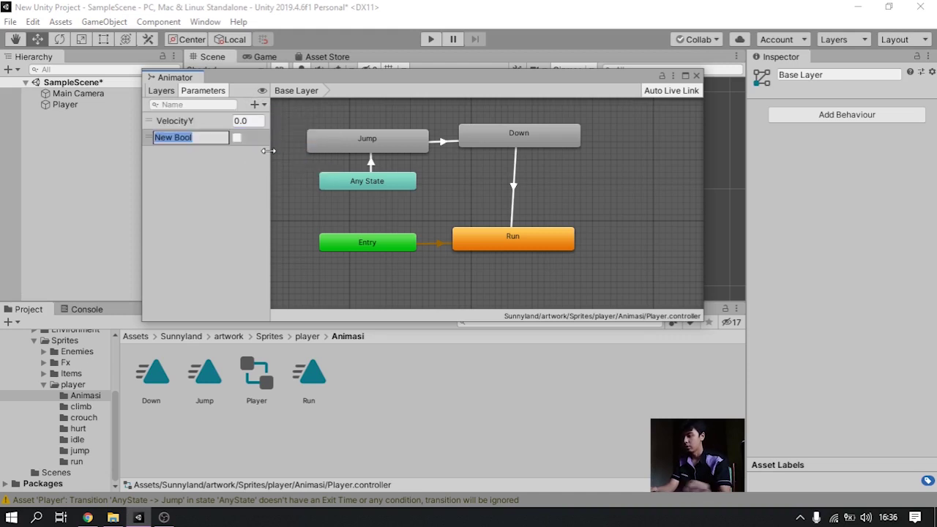
type("Is")
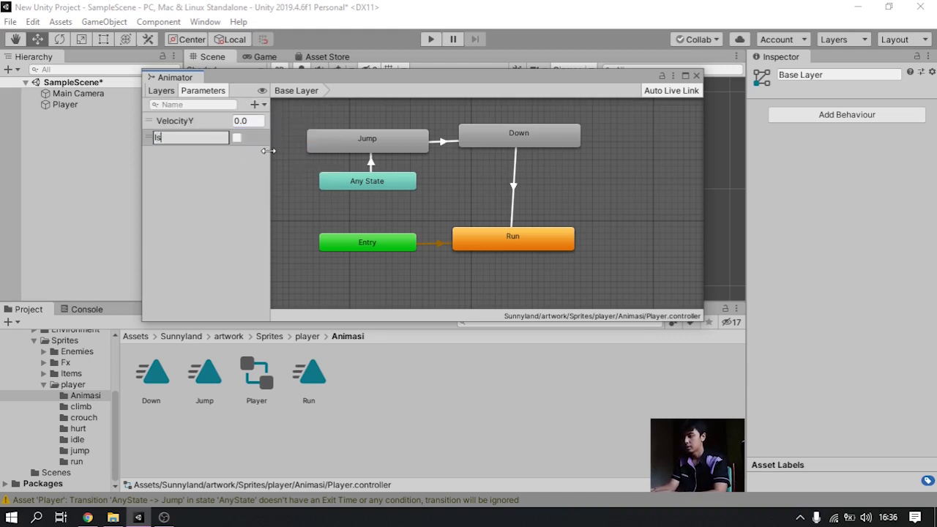
type("Ground")
key("Return")
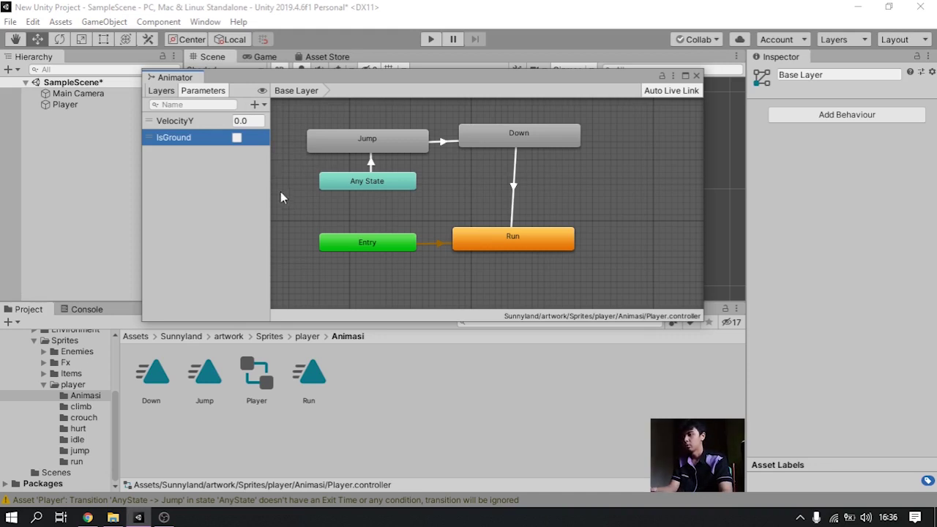
- Give the Any State to Jump transition the condition VelocityY Greater than 0
left_click(353, 144)
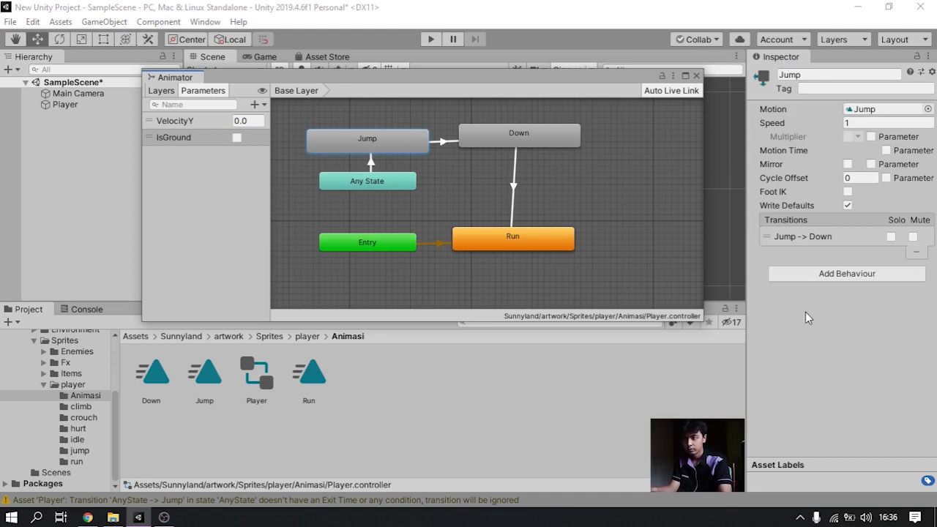
left_click(371, 163)
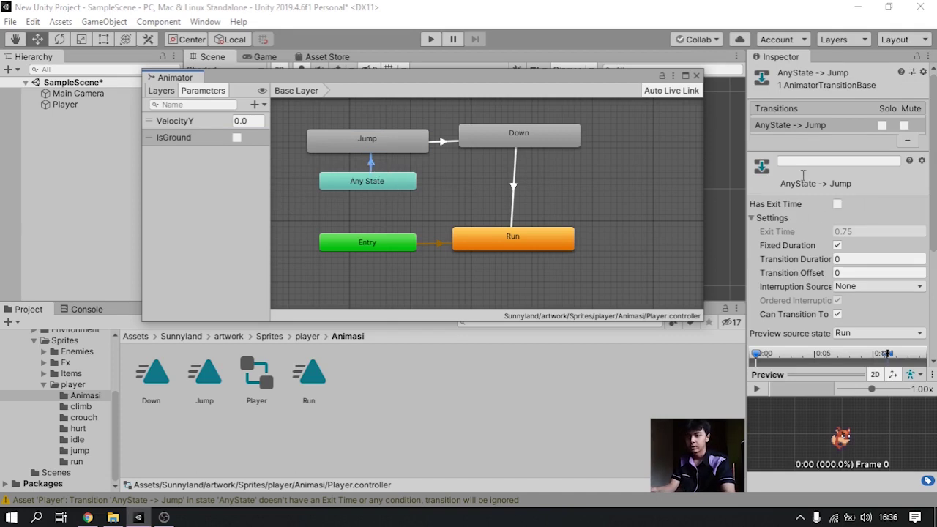
scroll(810, 252, "down", 3)
scroll(810, 232, "down", 1)
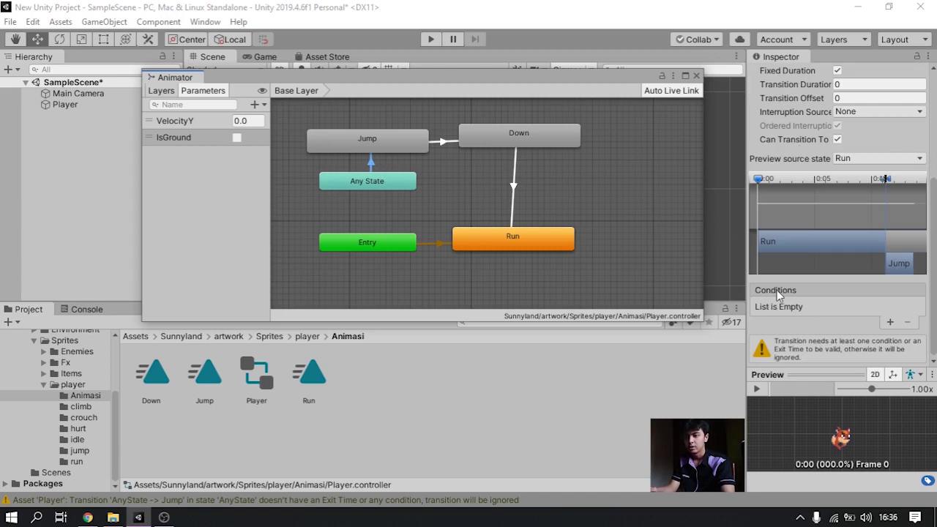
left_click(890, 322)
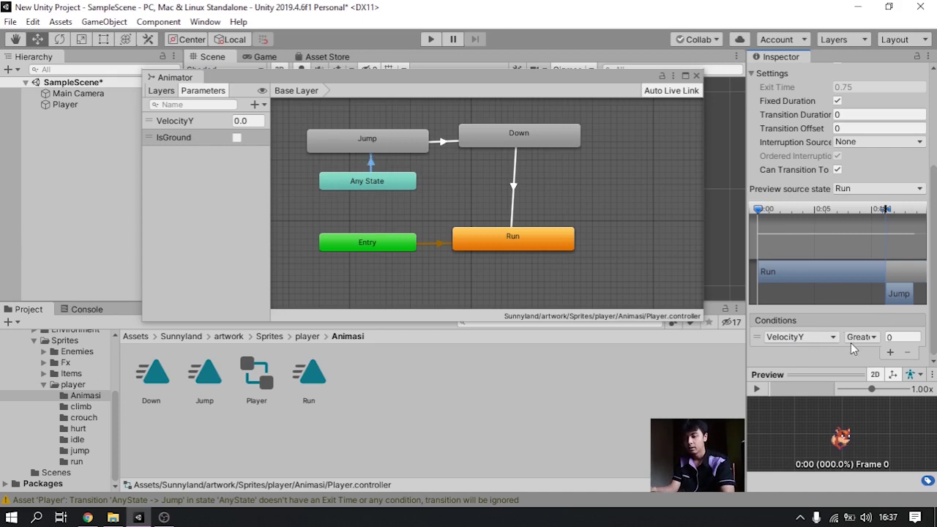
left_click(893, 337)
double_click(893, 340)
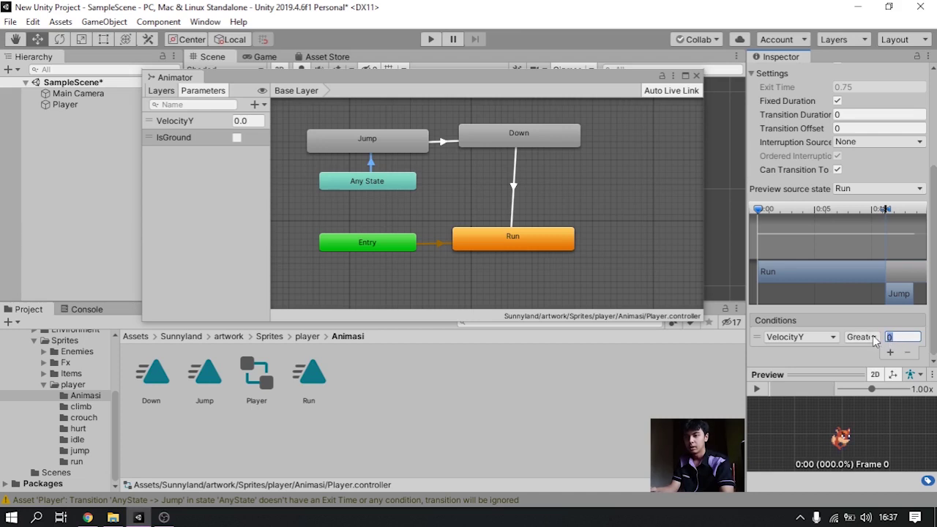
left_click(873, 338)
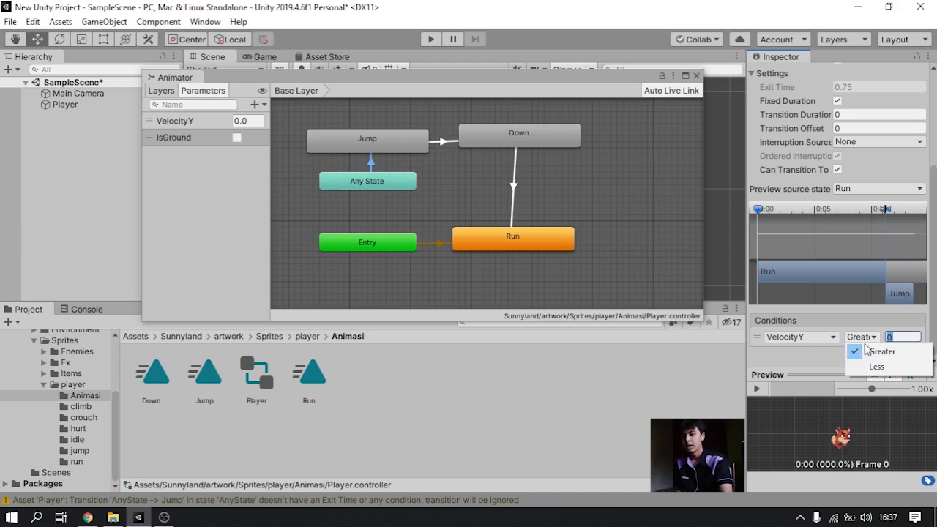
left_click(872, 351)
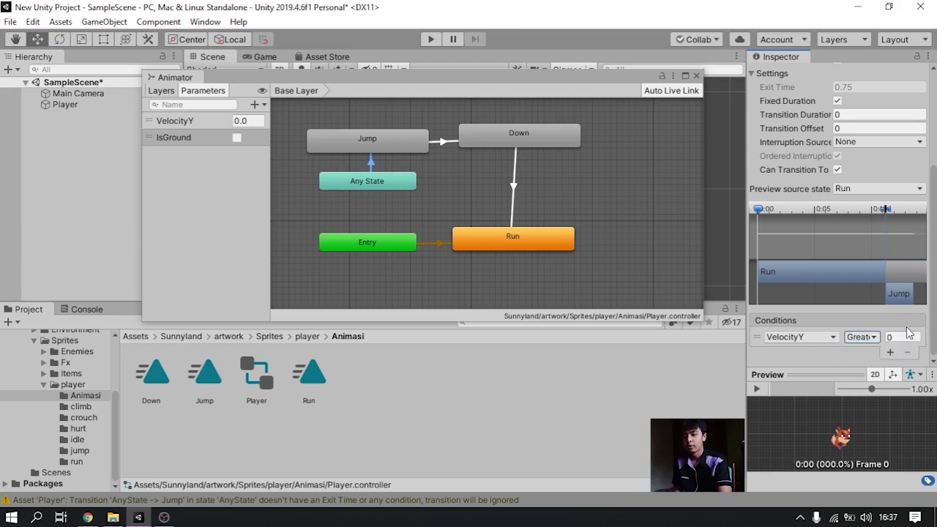
left_click(860, 338)
left_click(868, 351)
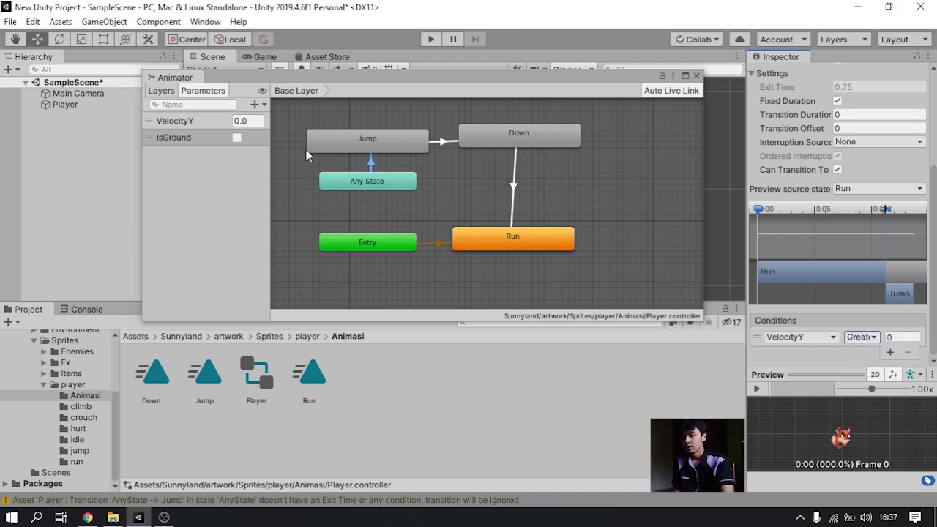
left_click(414, 161)
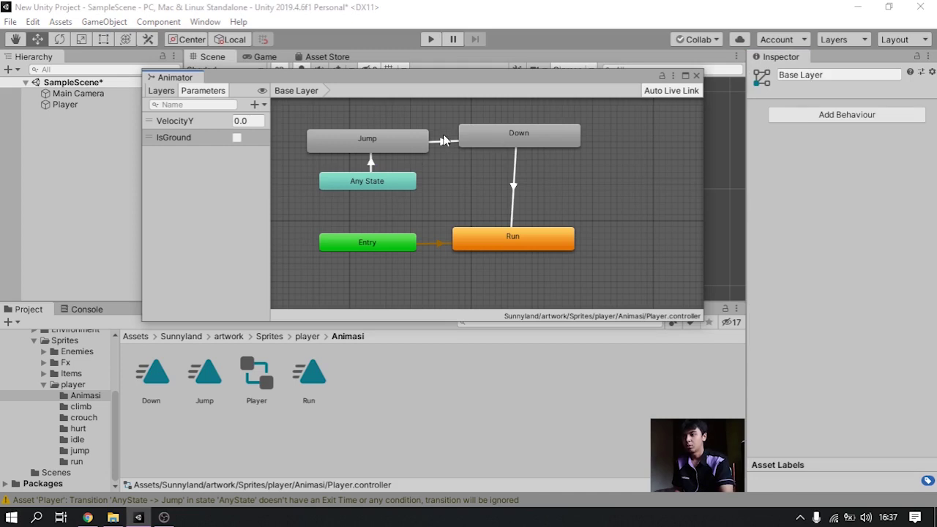
- Give the Jump to Down transition the condition VelocityY Less than 0
left_click(444, 141)
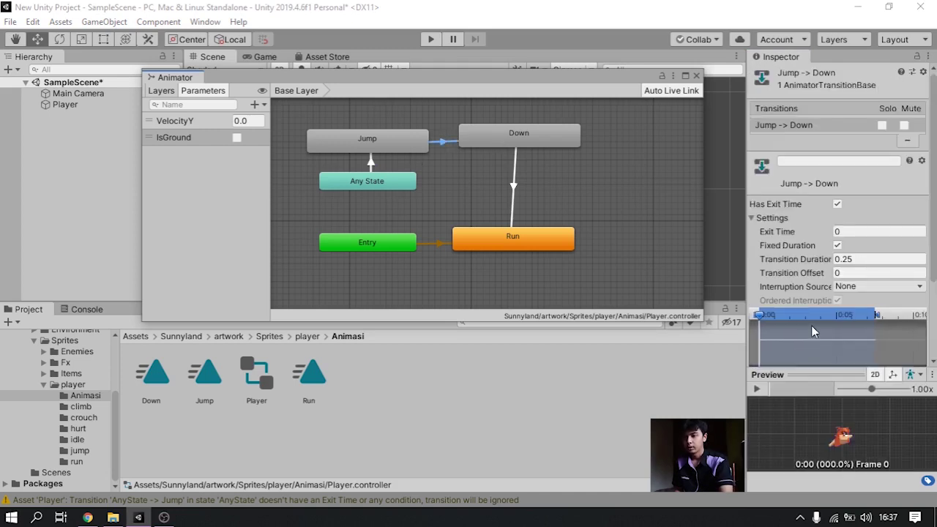
scroll(811, 325, "down", 3)
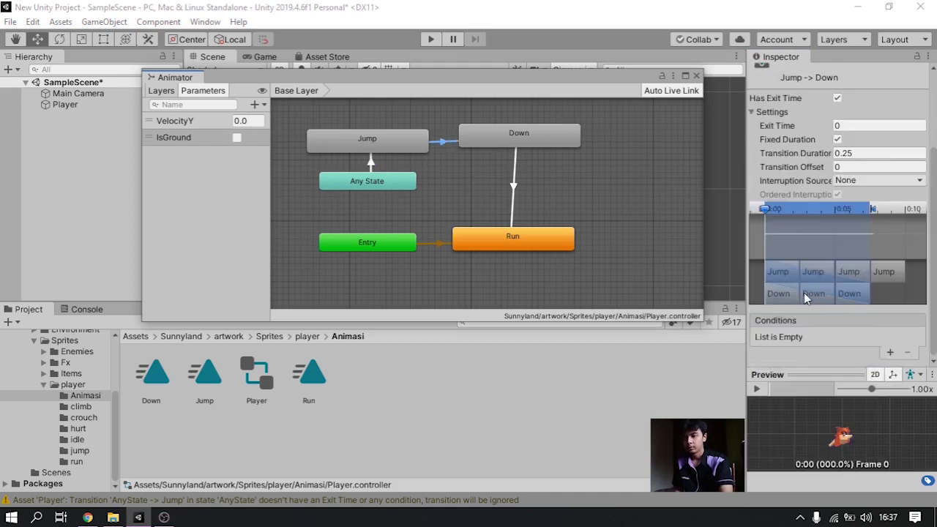
left_click(888, 351)
left_click(871, 339)
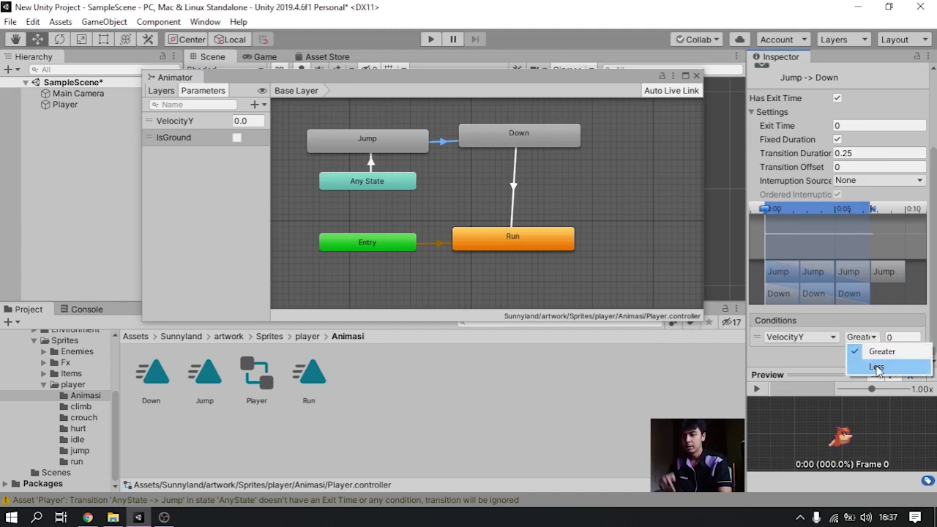
left_click(877, 368)
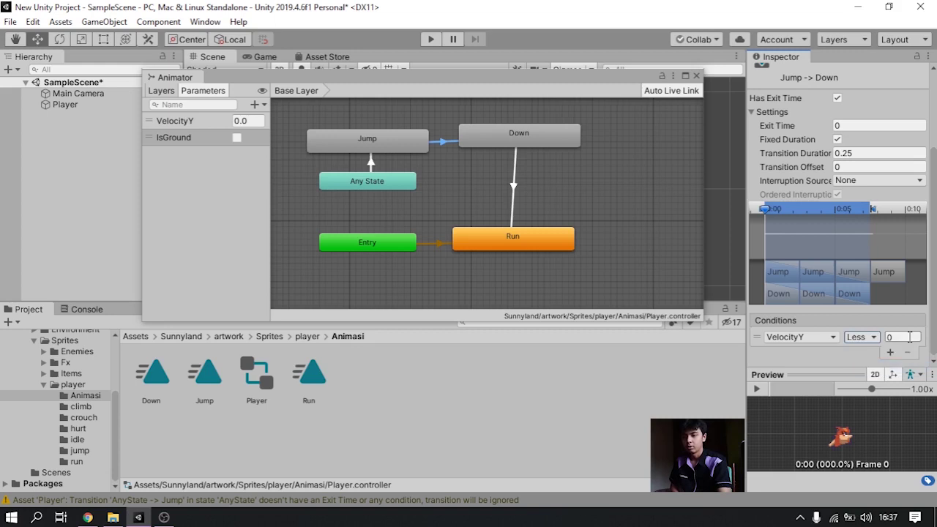
left_click(548, 196)
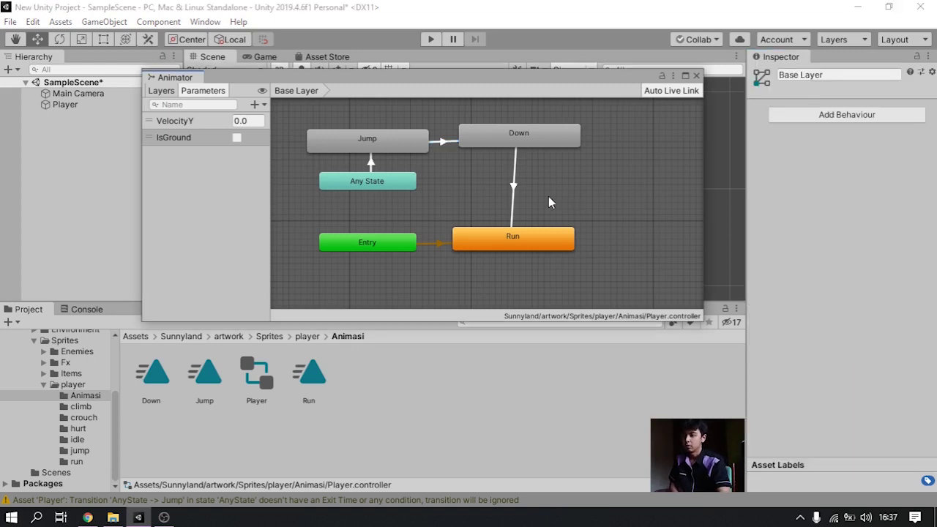
- Give the Down to Run transition the condition IsGround true
left_click(512, 177)
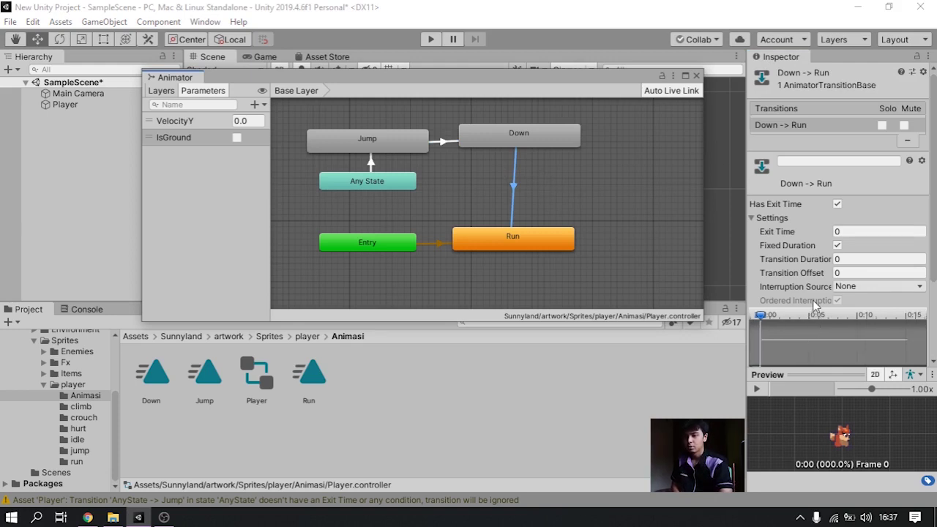
scroll(812, 300, "down", 3)
left_click(892, 351)
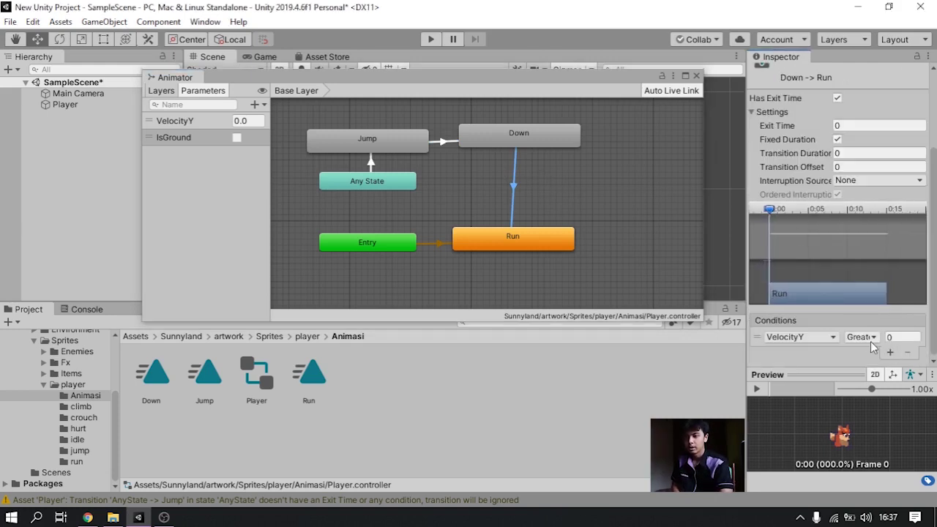
left_click(826, 338)
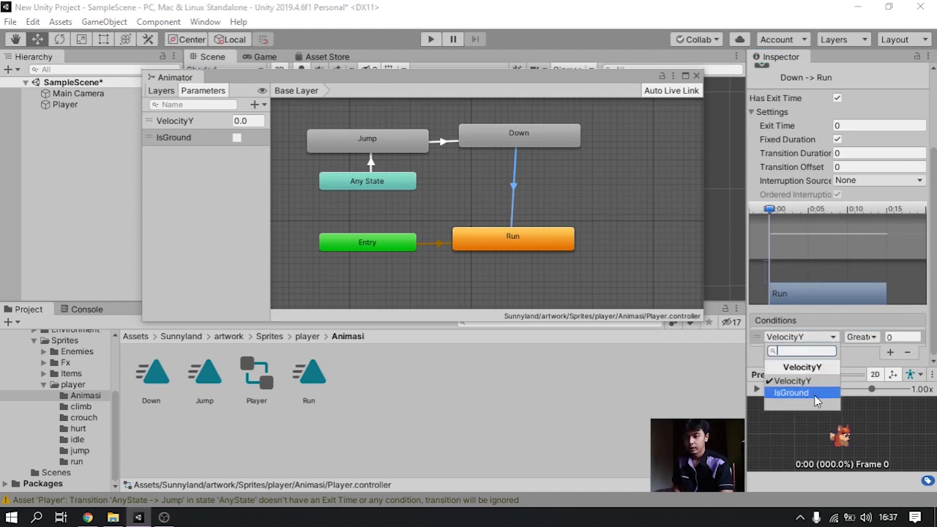
left_click(802, 391)
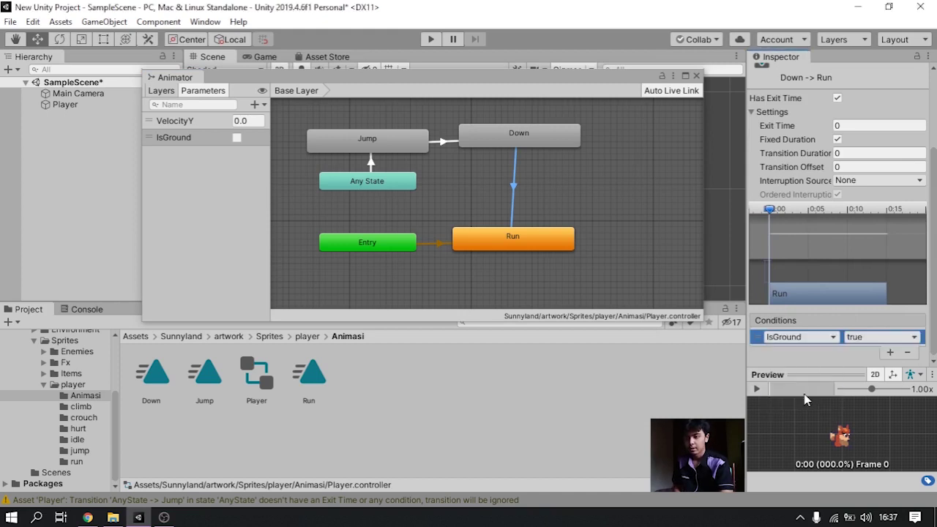
left_click(891, 340)
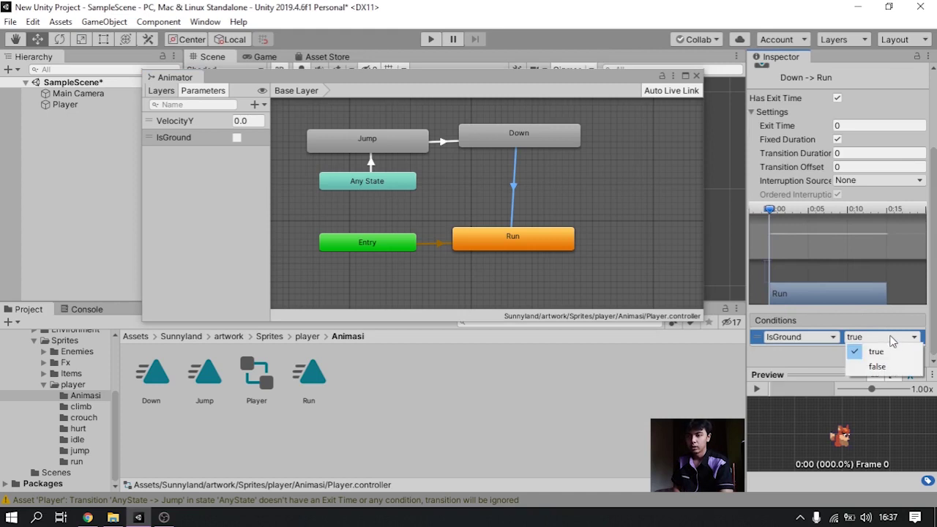
left_click(884, 347)
left_click(686, 229)
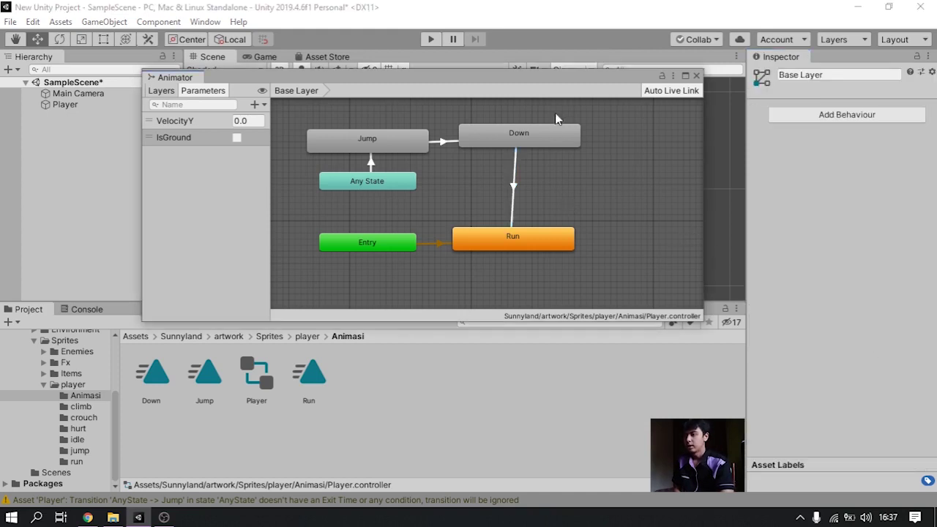
- Play the scene with the Animator window moved clear of the fox, and test switching IsGround on and off
left_click_drag(511, 74, 765, 213)
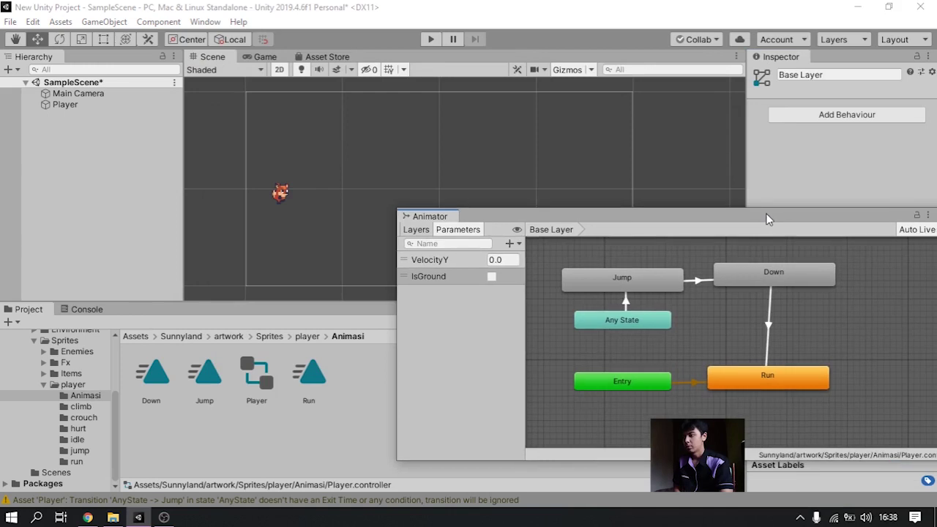
left_click(431, 39)
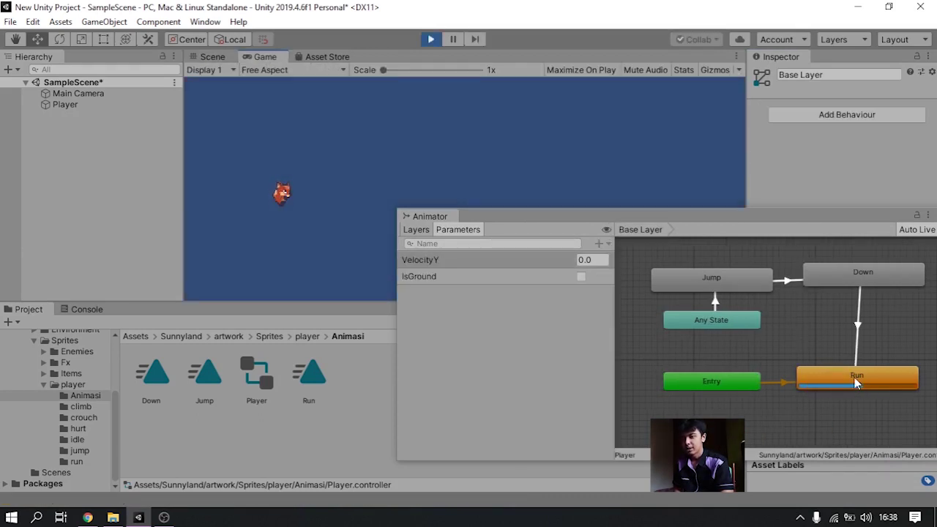
left_click(581, 276)
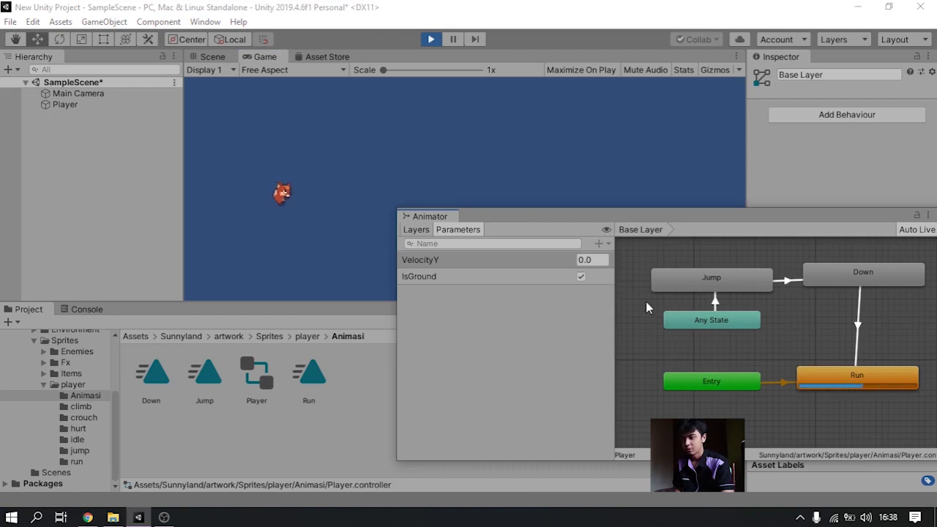
left_click(580, 276)
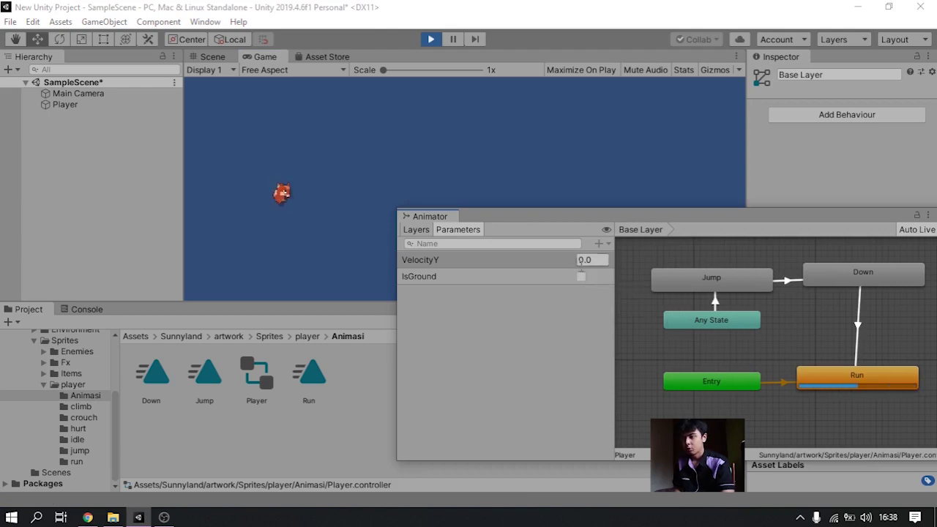
- Set the VelocityY parameter to 1 in the running scene to test the transition into Jump
left_click(583, 261)
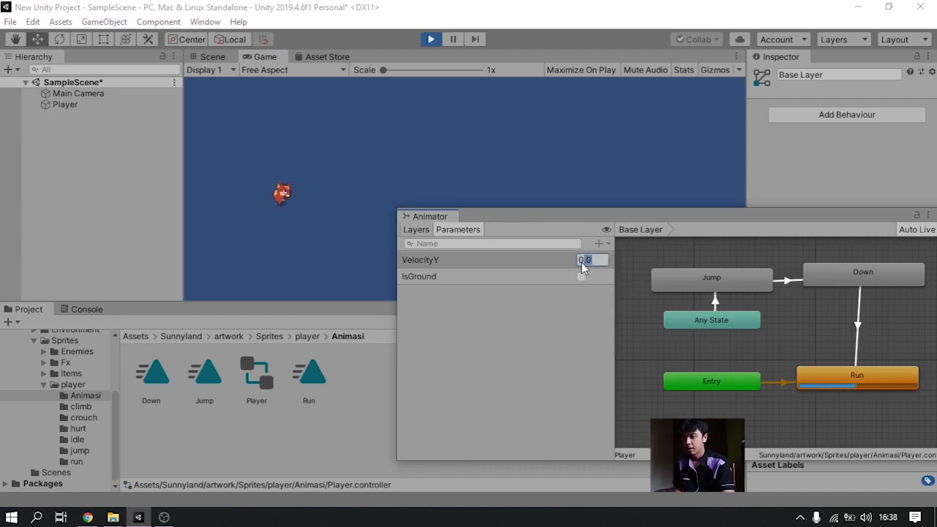
left_click_drag(581, 262, 567, 262)
left_click(579, 260)
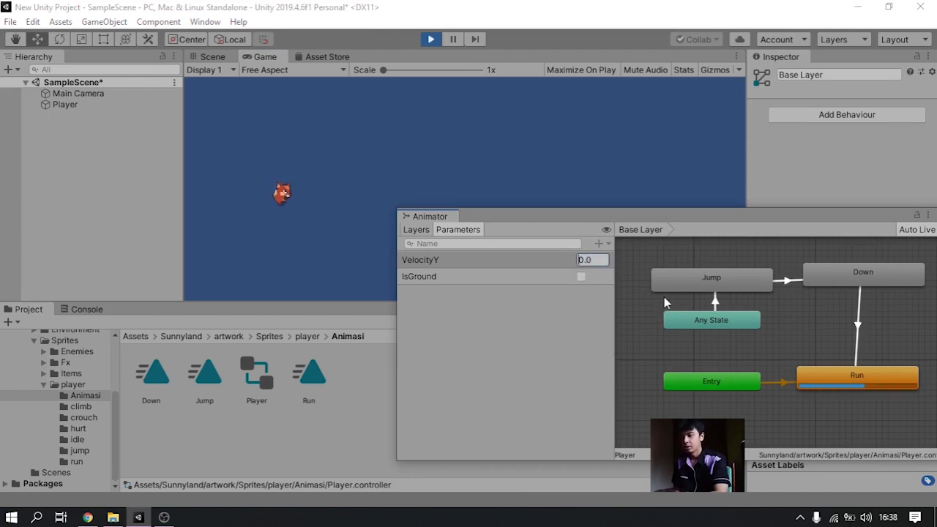
left_click(604, 260)
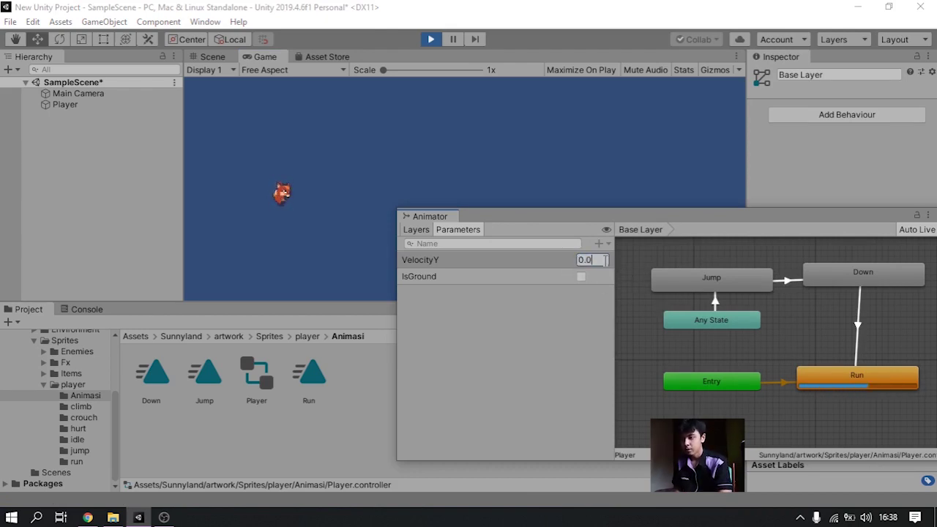
key("BackSpace")
type("1")
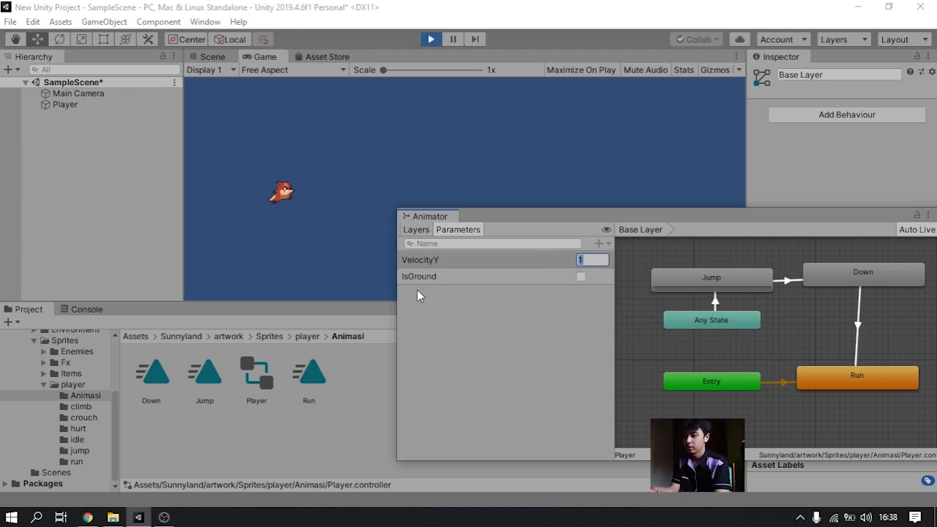
- Alternate VelocityY between -1 and 1, ending on -1, to test the fox's switching between Down and Jump
type("-1")
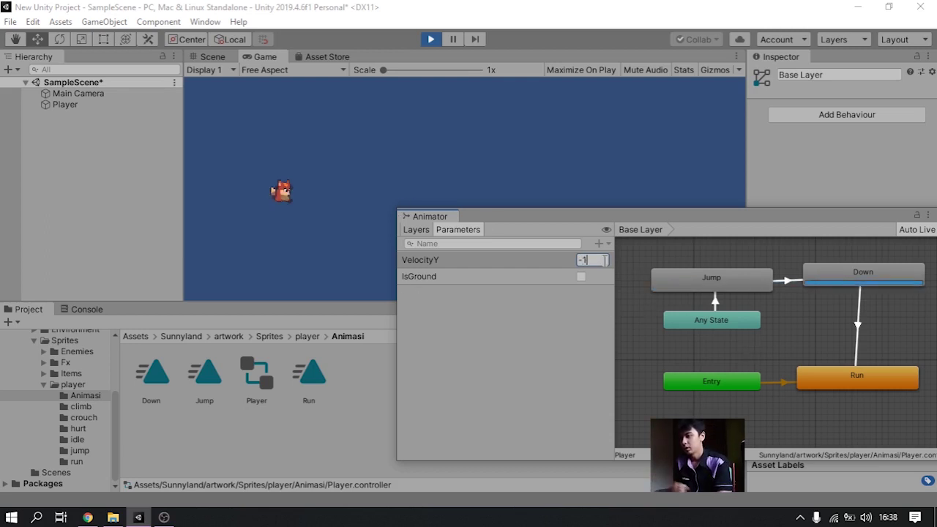
left_click_drag(605, 261, 573, 261)
type("1")
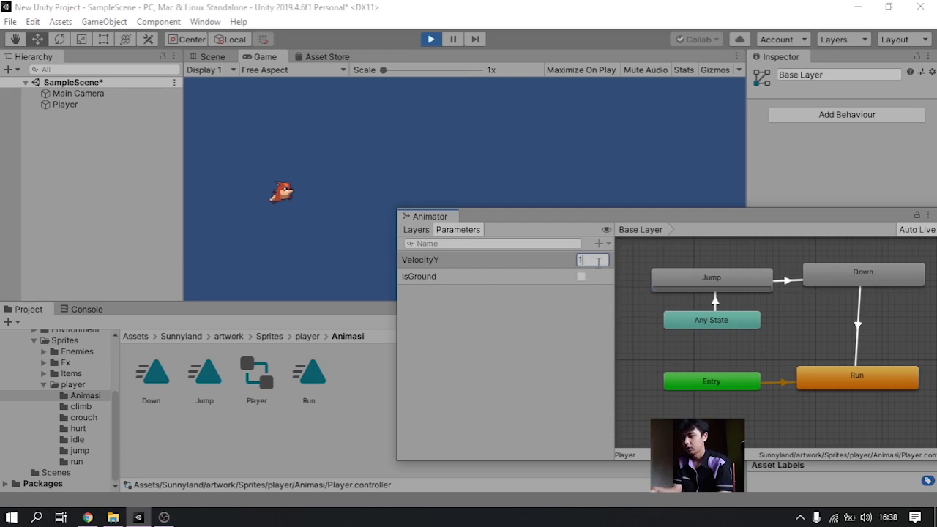
type("-1")
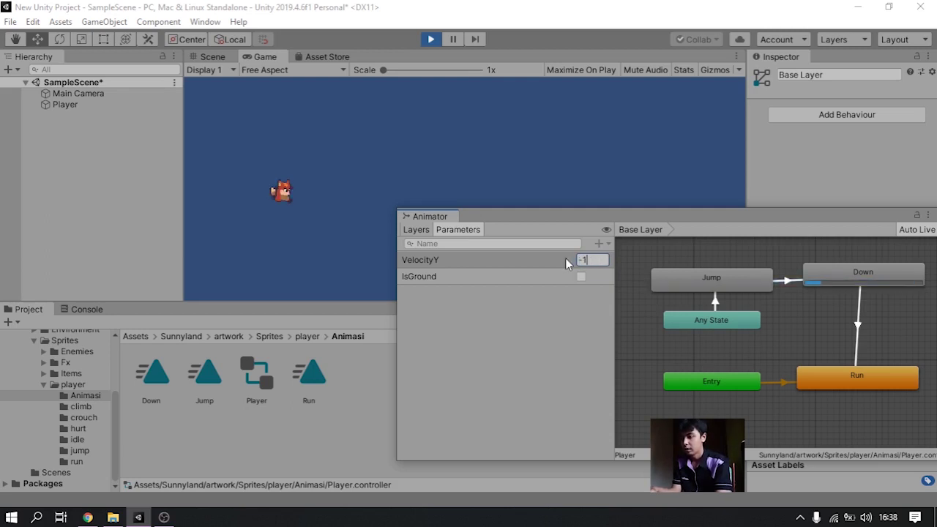
key("BackSpace")
key("BackSpace")
type("1")
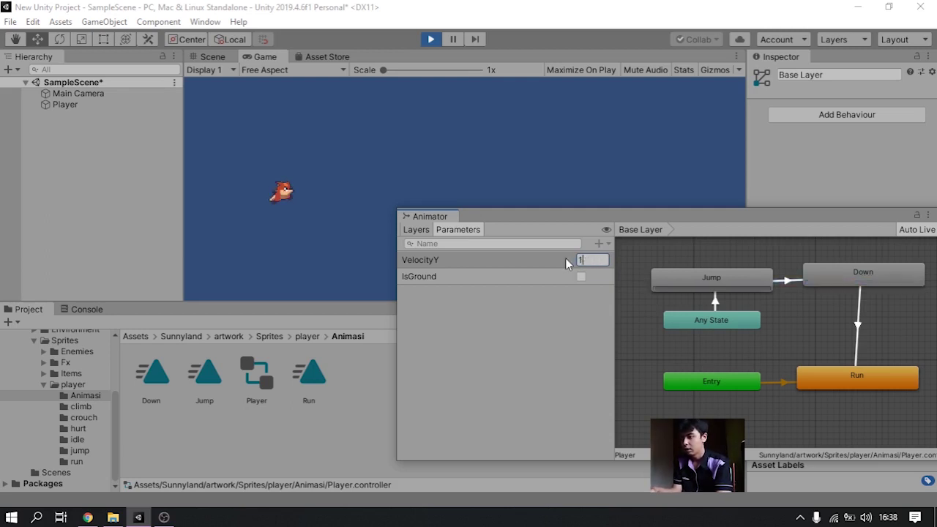
type("-1")
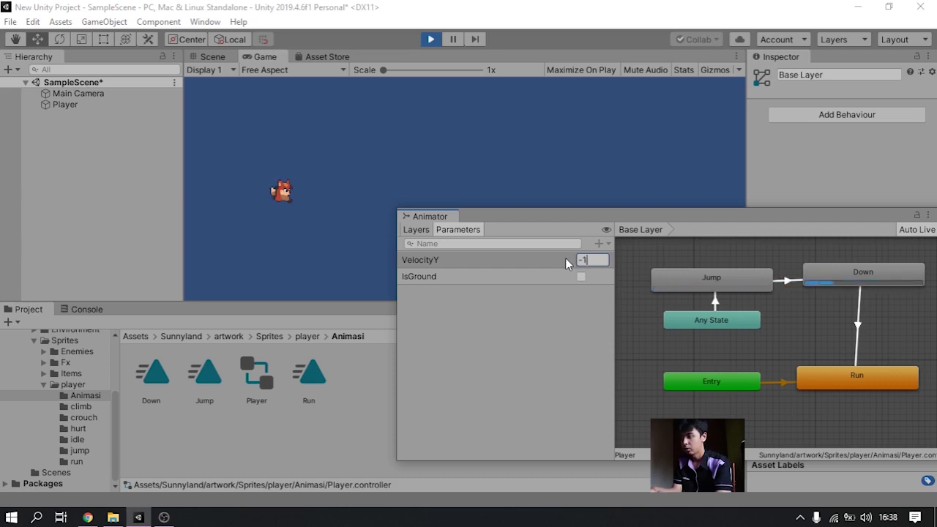
- Reset VelocityY to 0 and switch IsGround on to test the fox's return from Down to Run
key("BackSpace")
key("BackSpace")
type("0")
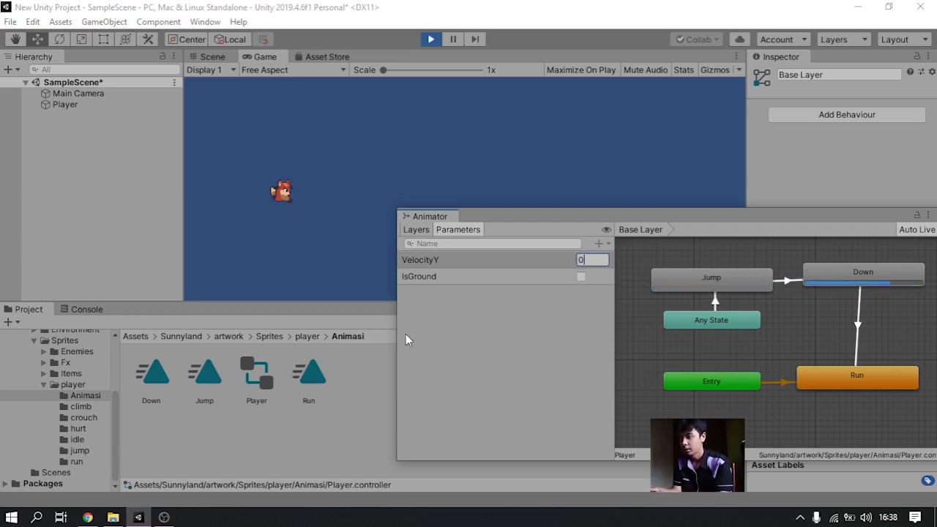
left_click(610, 257)
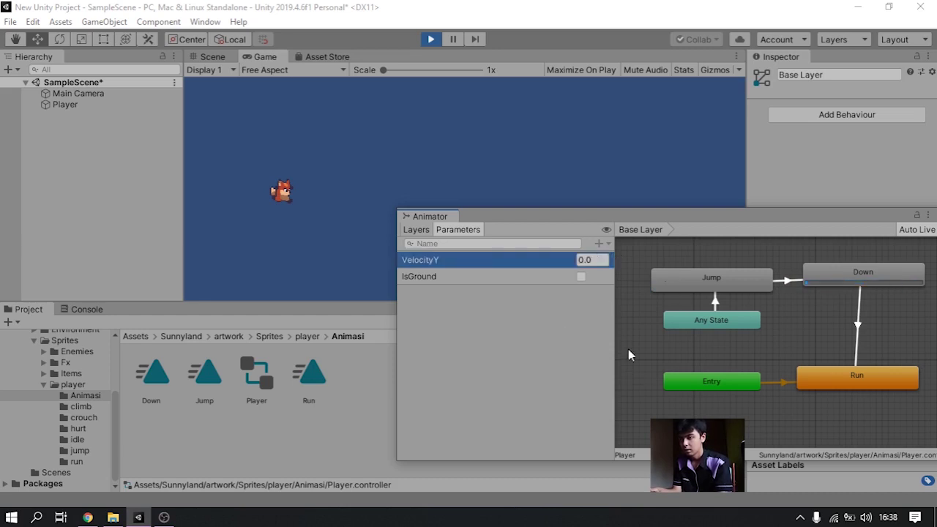
left_click(581, 277)
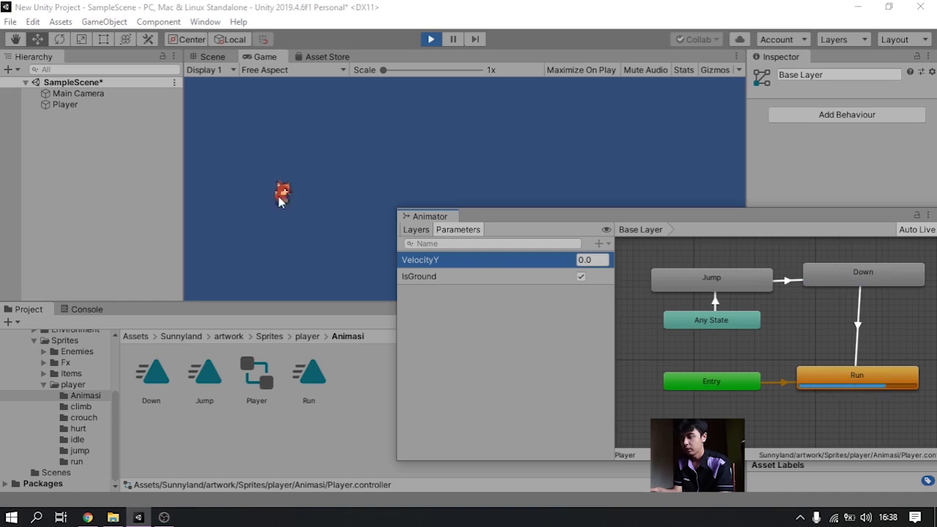
left_click_drag(658, 217, 520, 205)
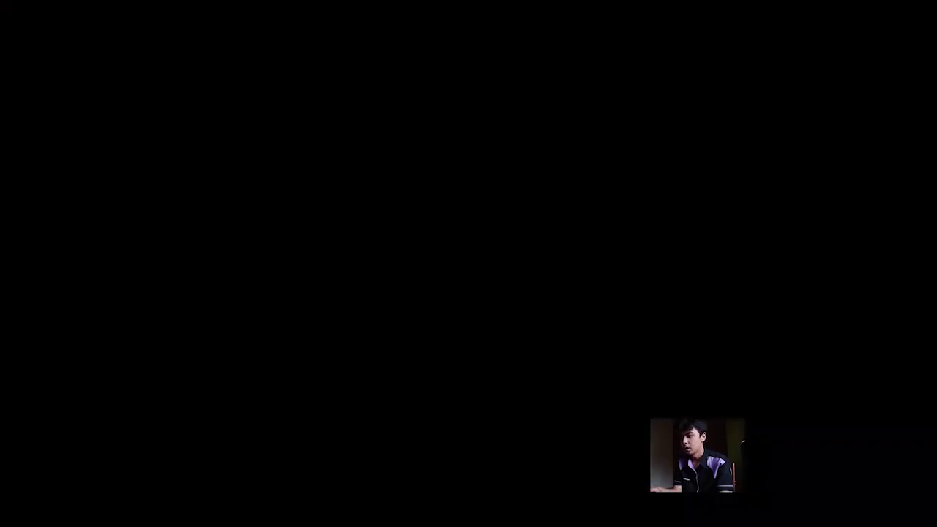